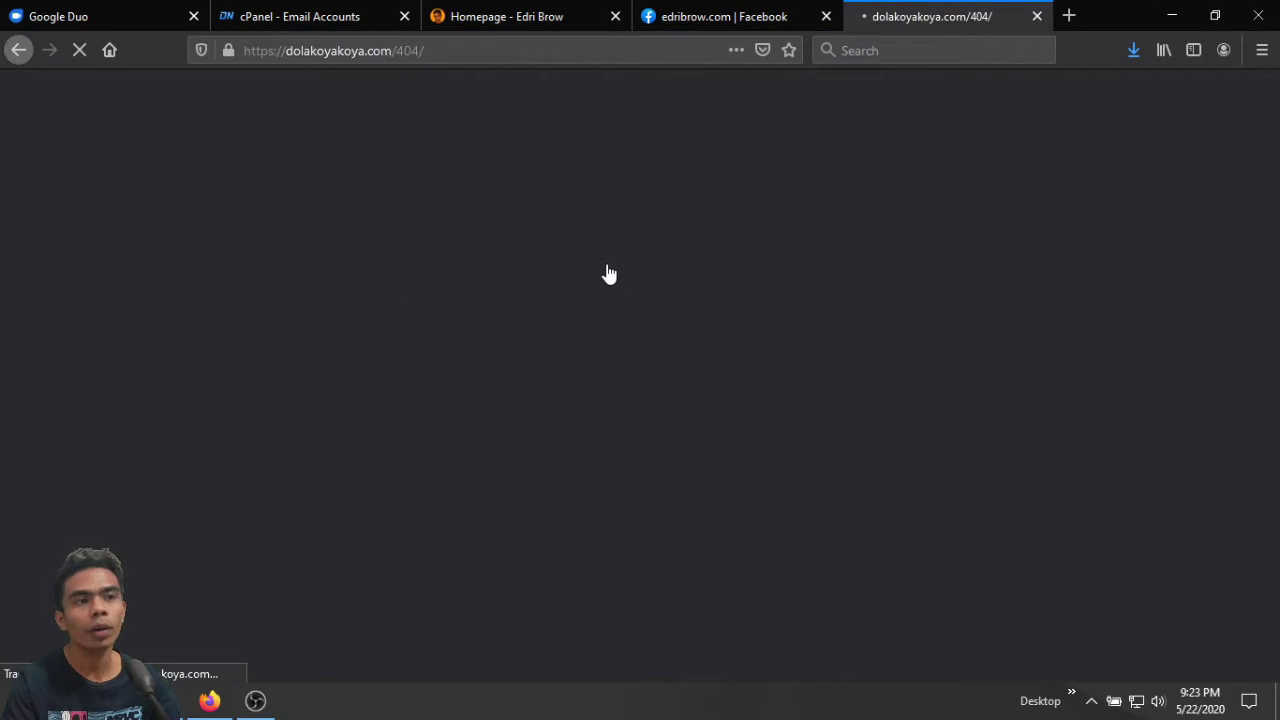
Open the Yayasan Dola Koyakoya site's contact page and examine the username and domain parts of its email address.
scroll(978, 345, "down", 10)
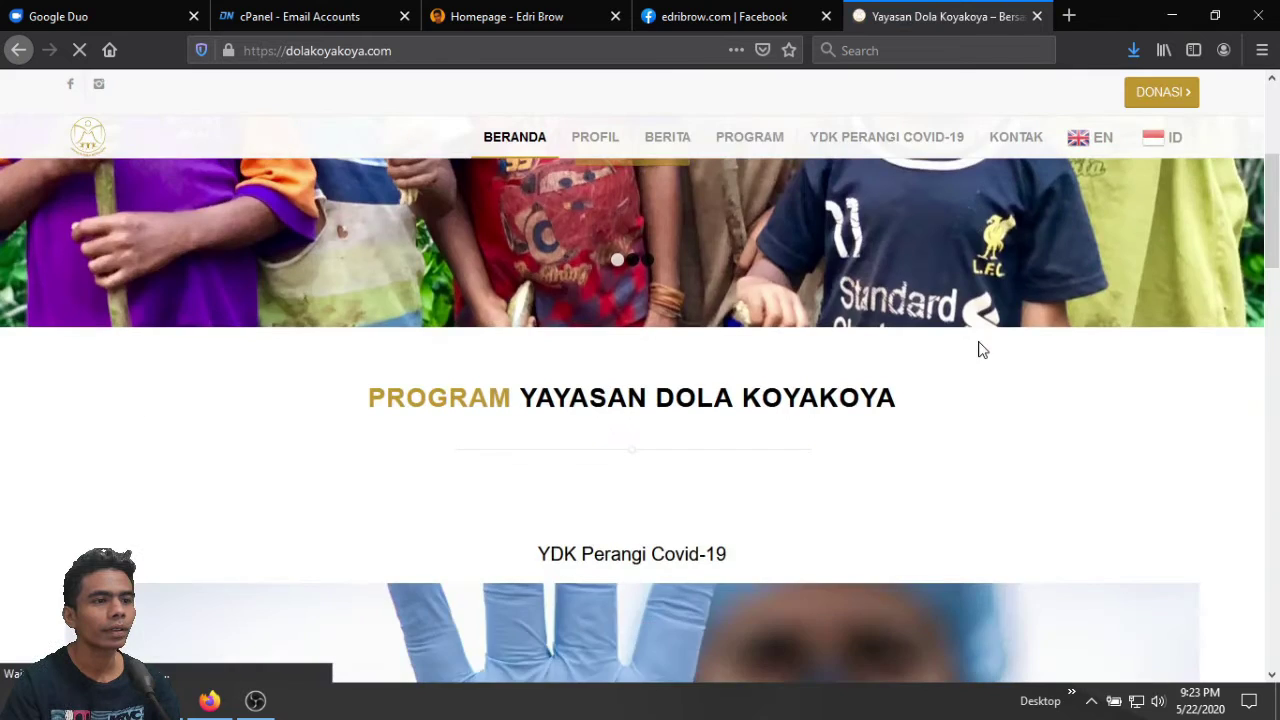
scroll(978, 345, "down", 10)
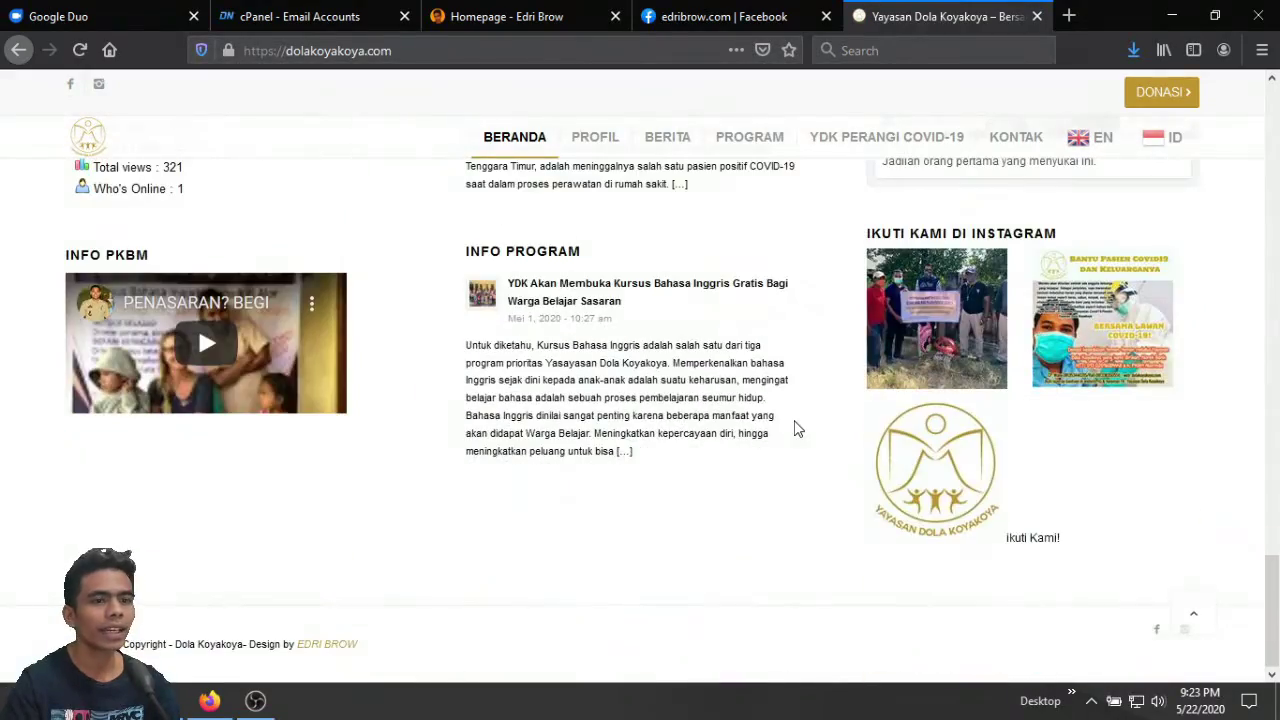
scroll(795, 429, "up", 3)
scroll(795, 429, "up", 15)
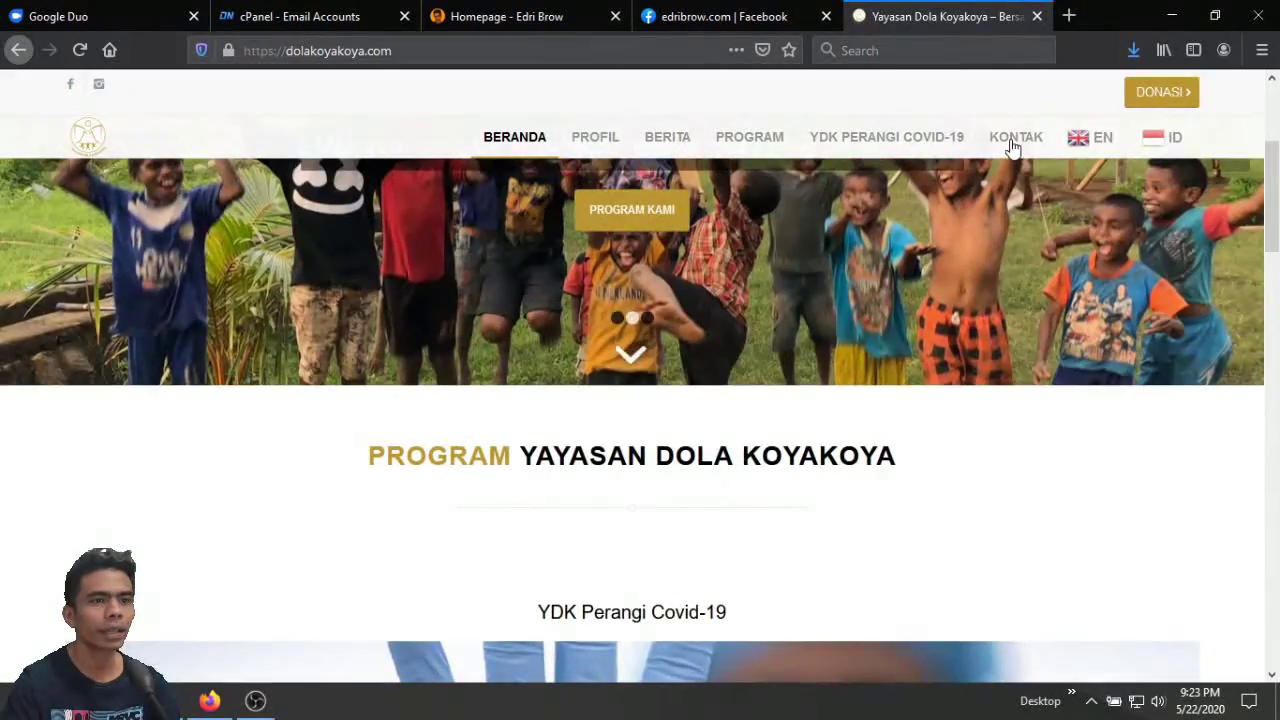
left_click(1014, 143)
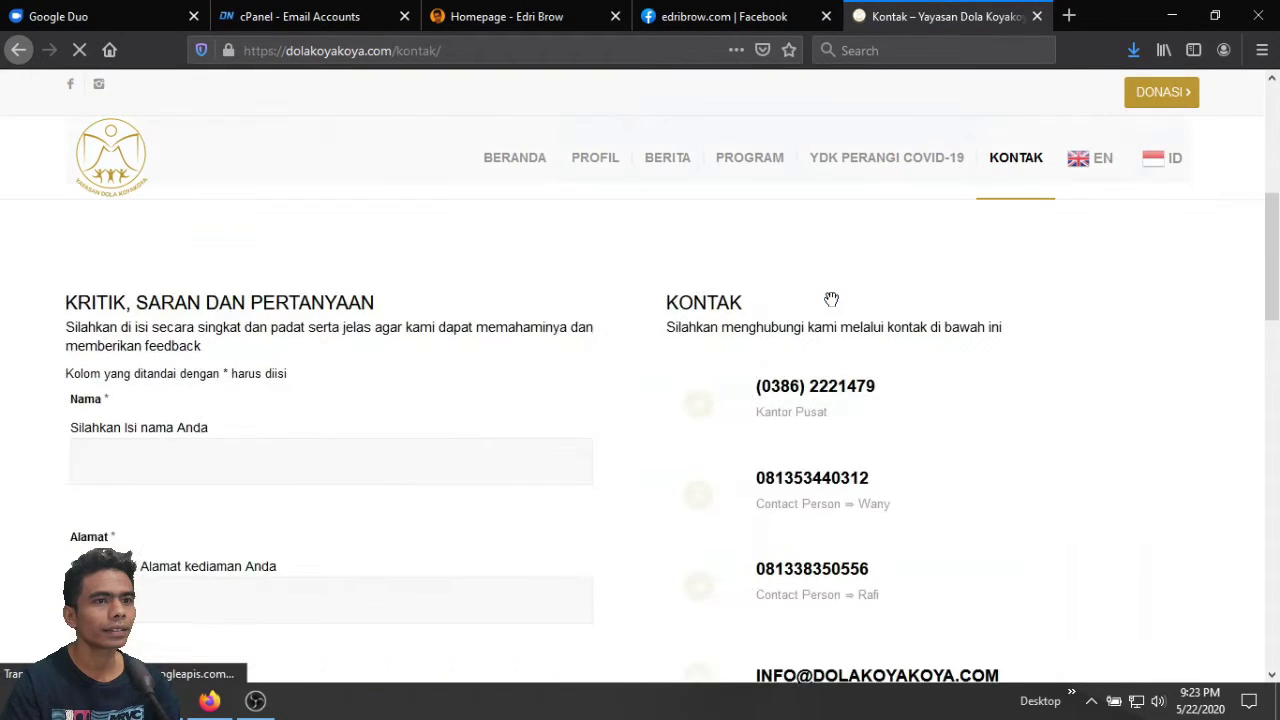
scroll(831, 299, "down", 3)
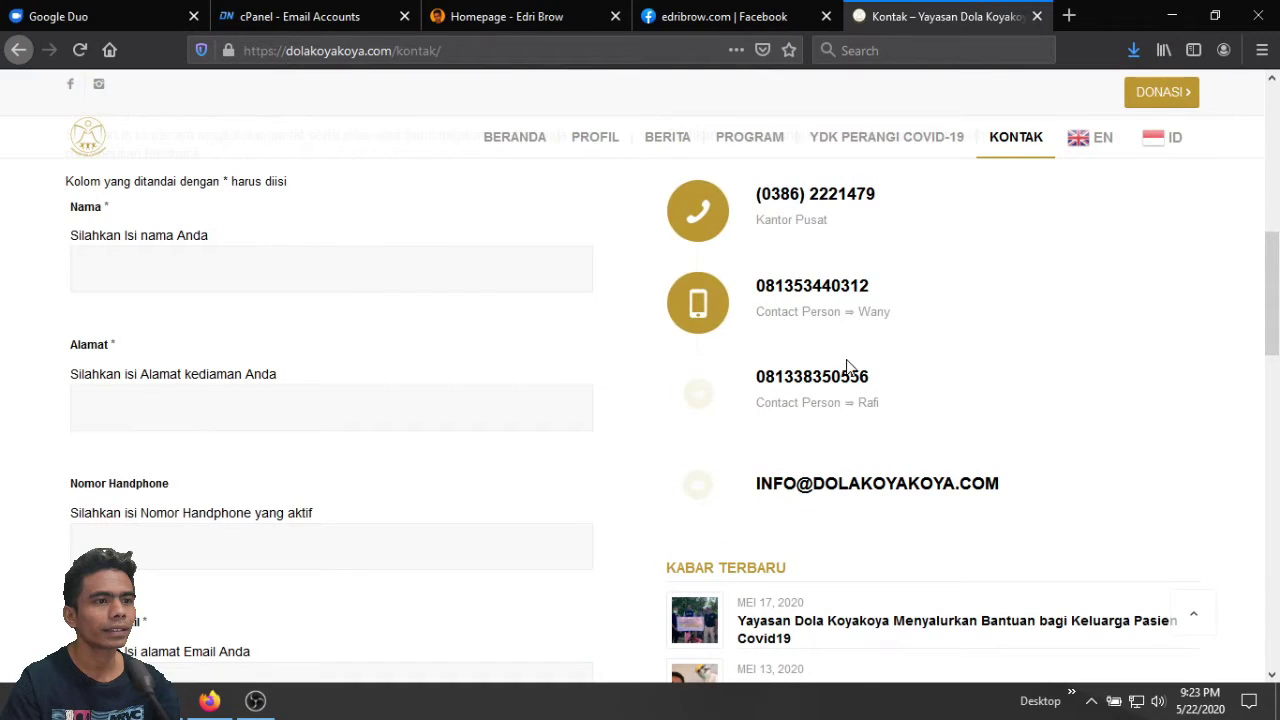
scroll(1060, 408, "down", 1)
scroll(1060, 408, "down", 2)
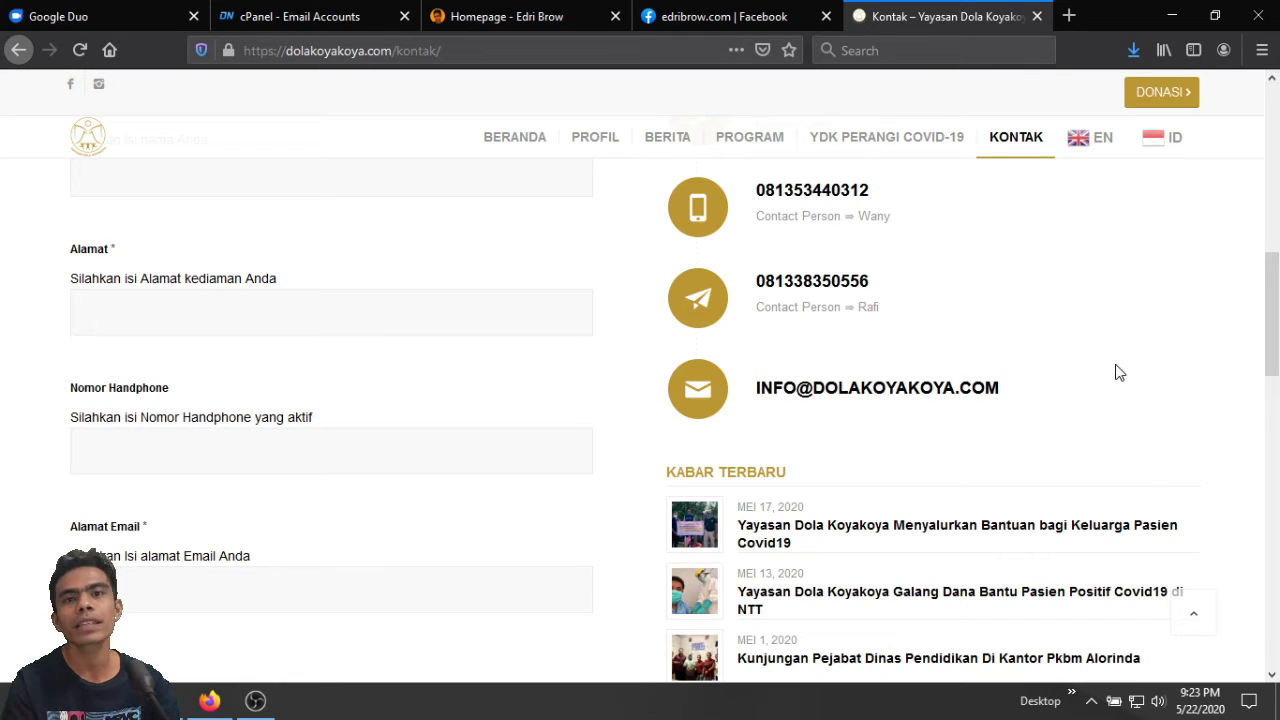
double_click(776, 392)
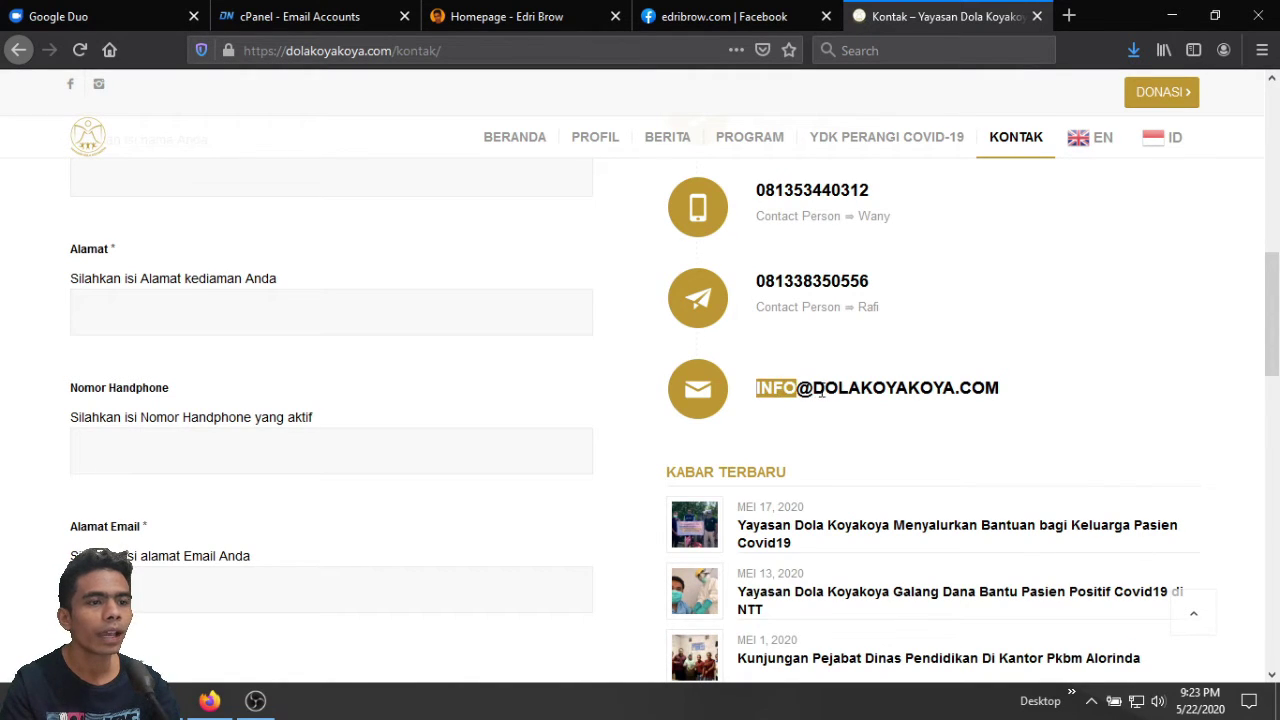
left_click_drag(814, 392, 996, 388)
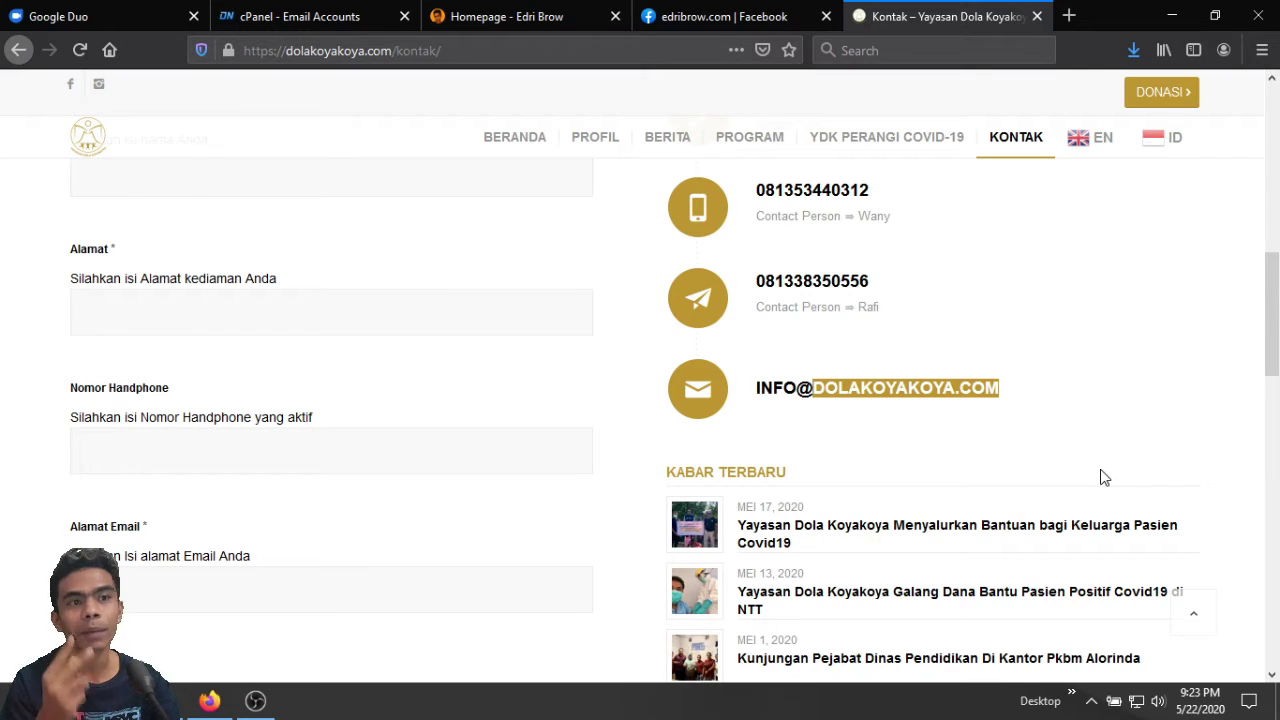
Search Google for kimia farma in a new browser tab and open the Kimia Farma website.
left_click(1068, 17)
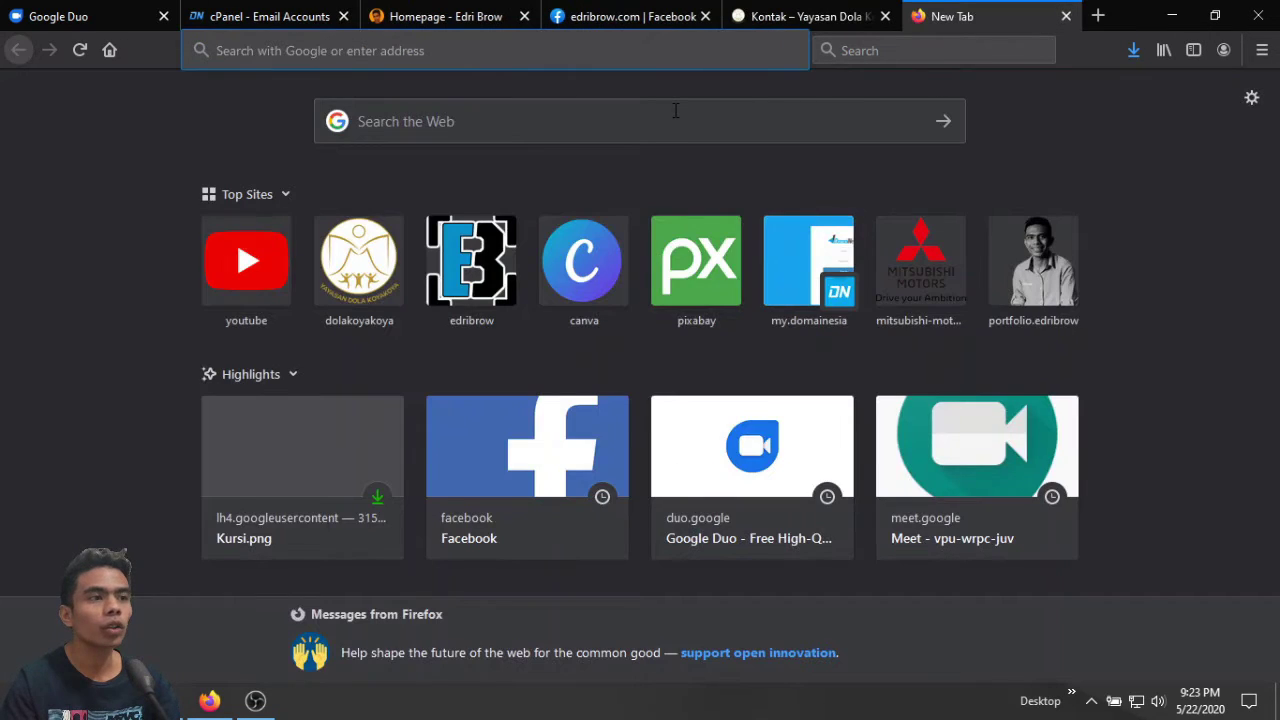
type("kimia")
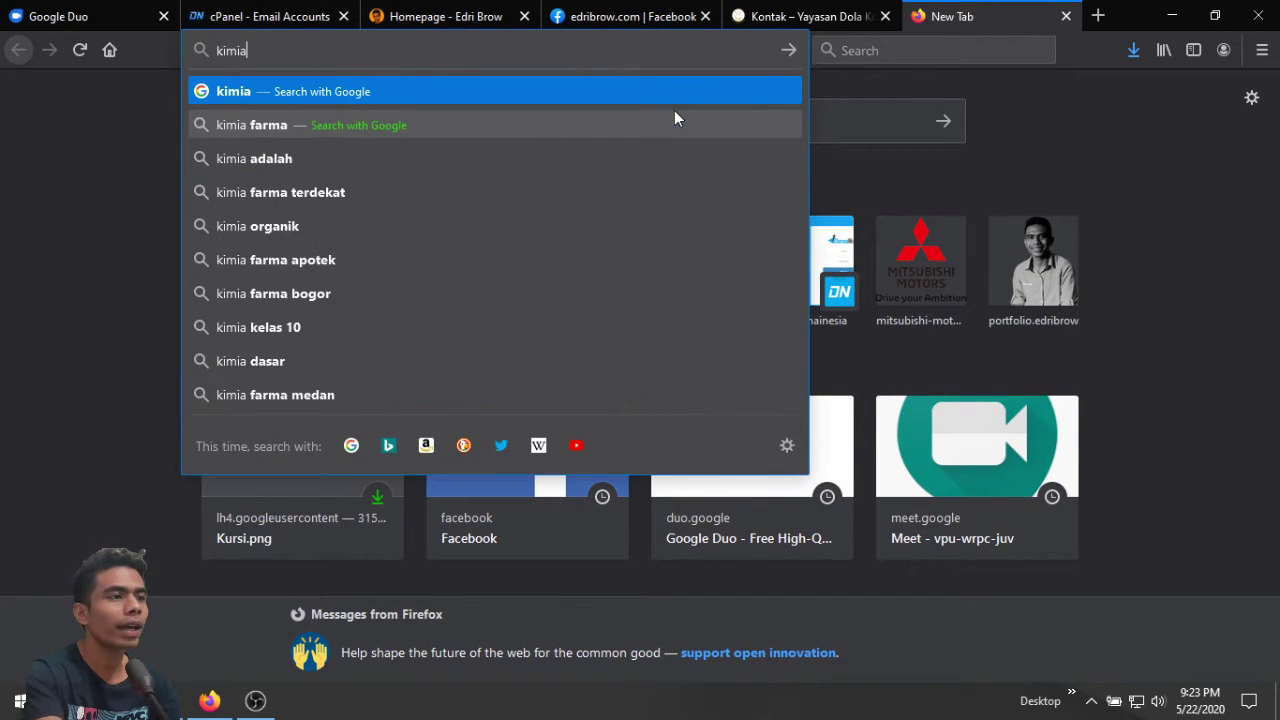
left_click(674, 118)
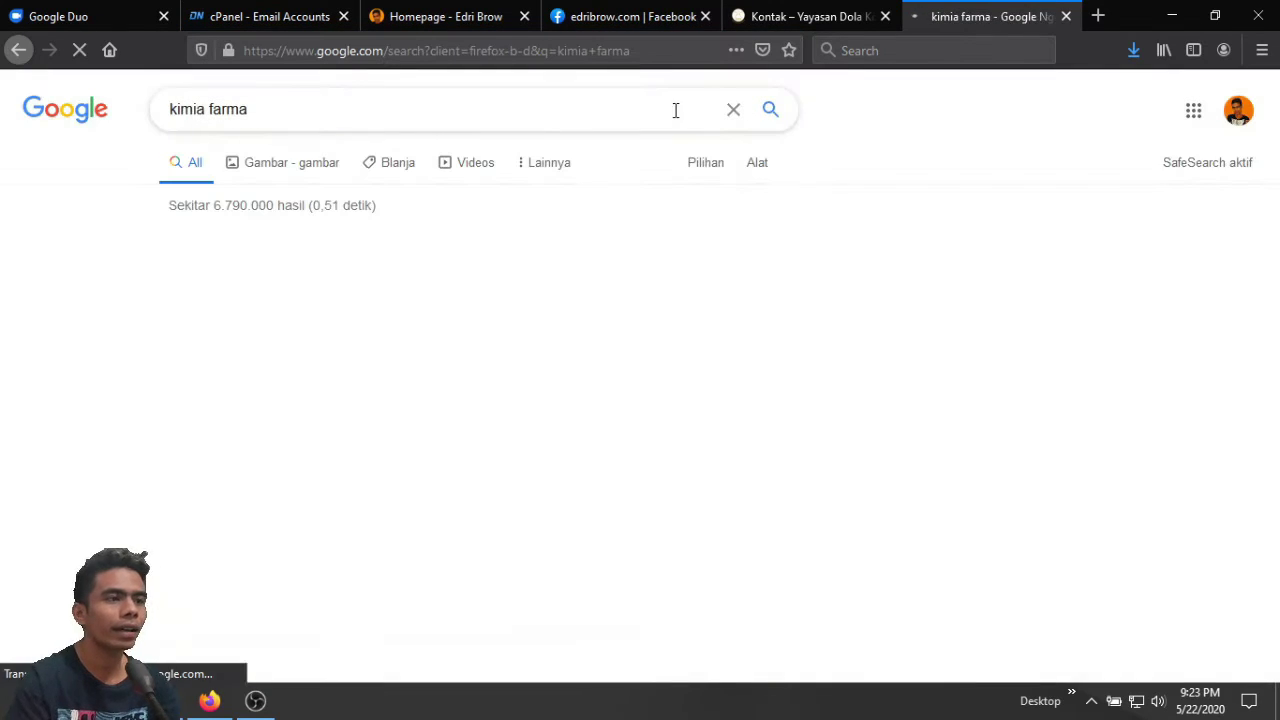
left_click(480, 272)
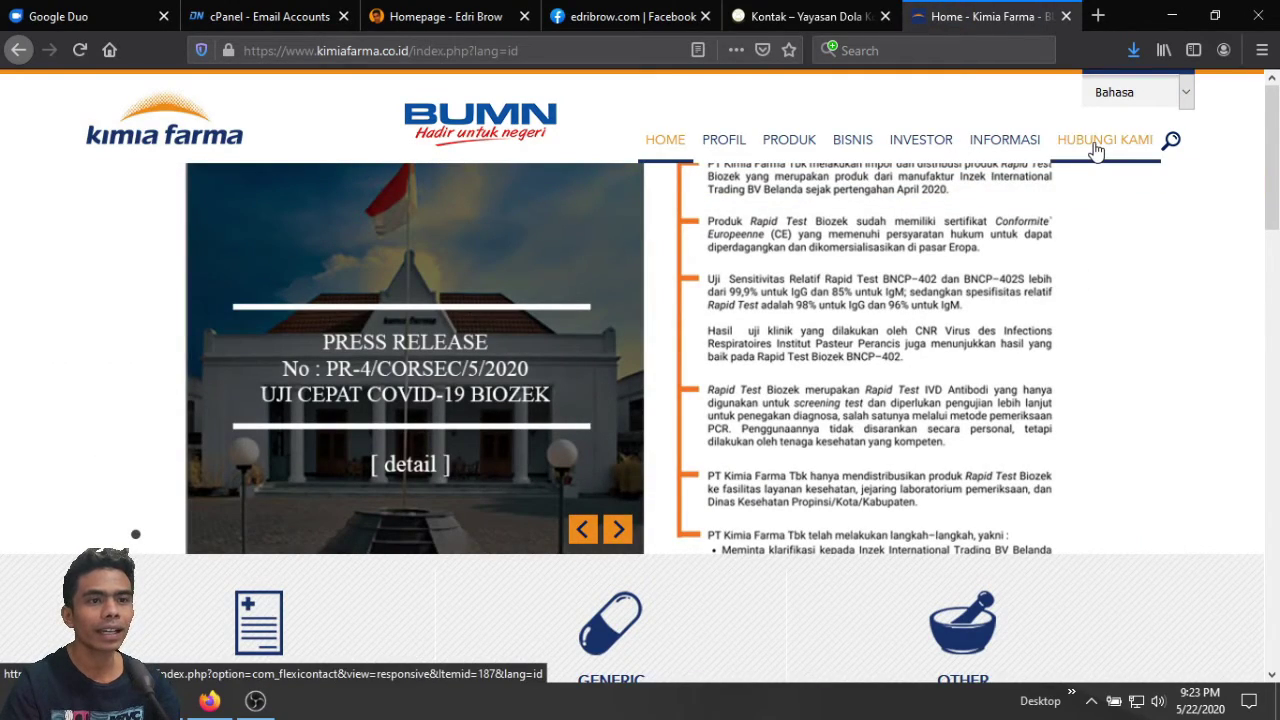
Open Kimia Farma's Hubungi Kami page and examine the head office's email address against the site's domain.
left_click(1097, 145)
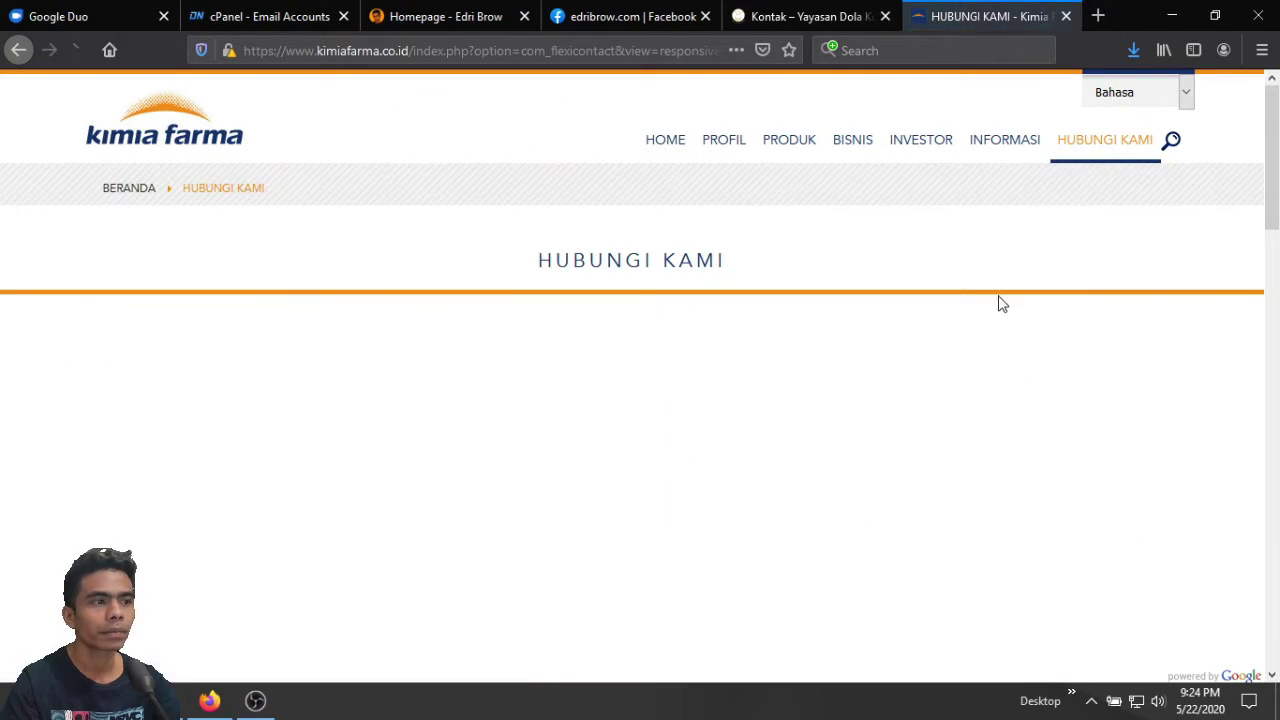
scroll(960, 345, "down", 6)
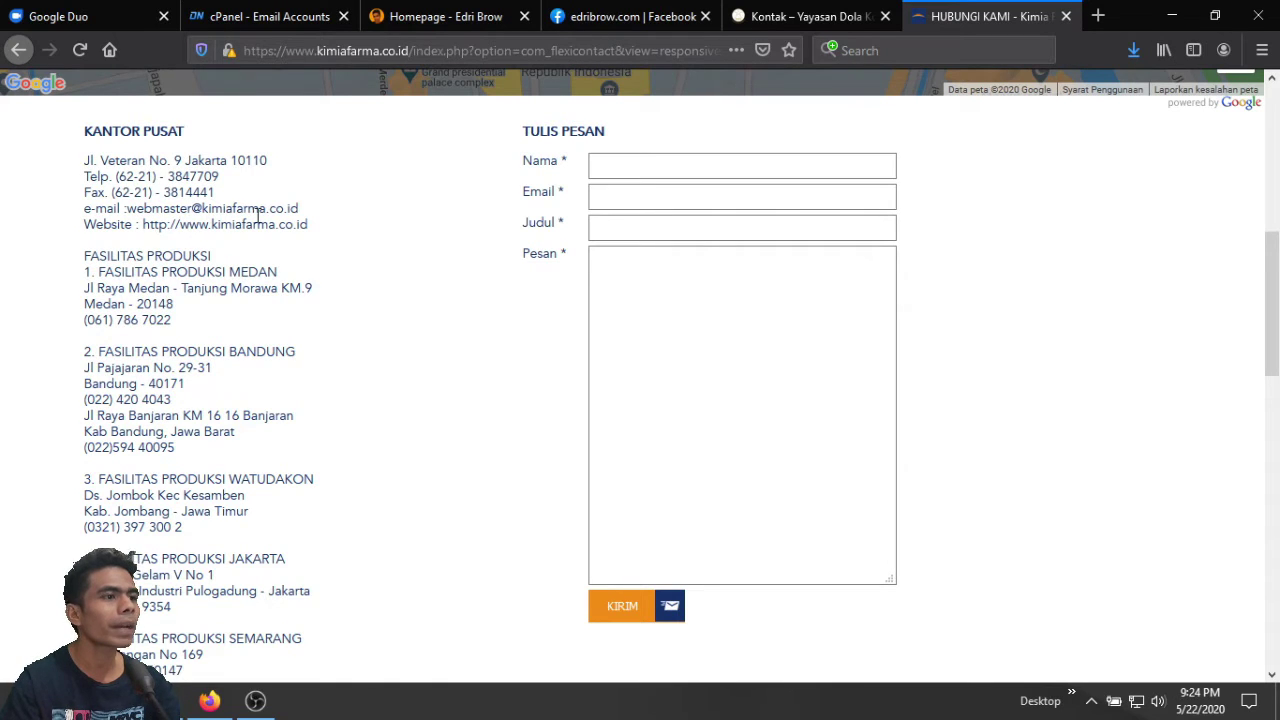
scroll(385, 325, "down", 5)
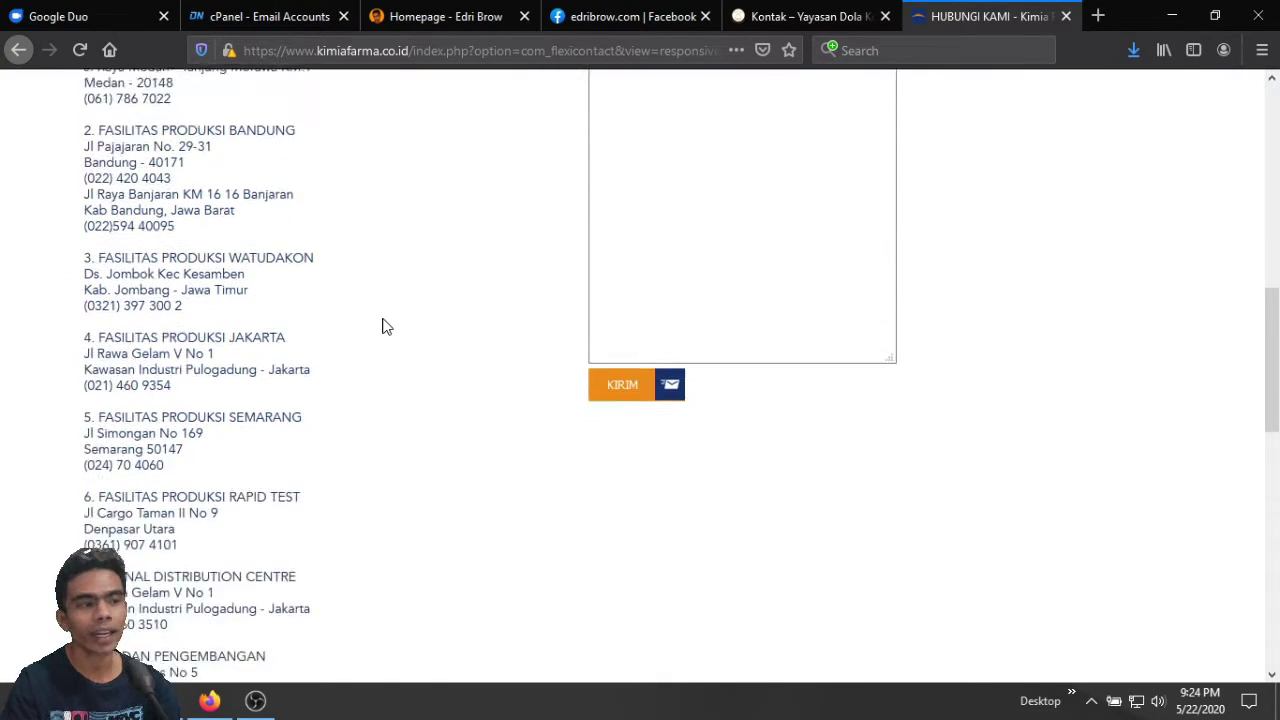
scroll(385, 325, "up", 6)
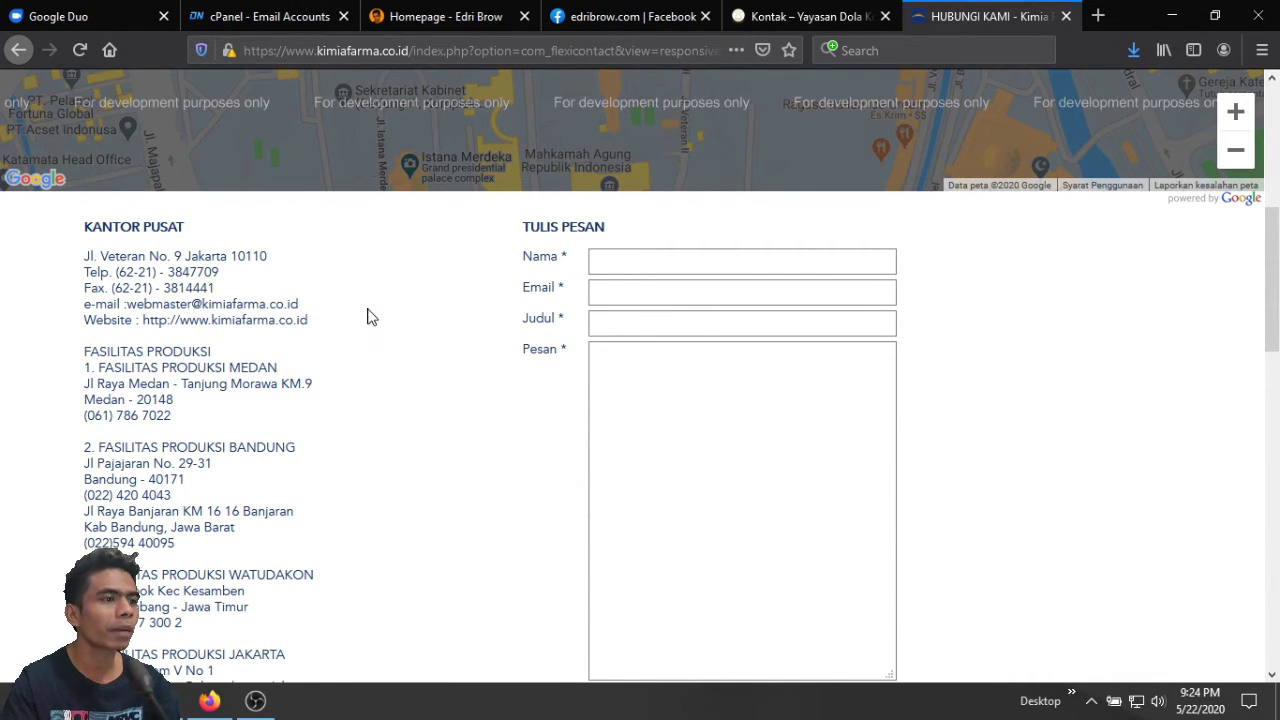
left_click_drag(316, 51, 401, 51)
left_click(440, 442)
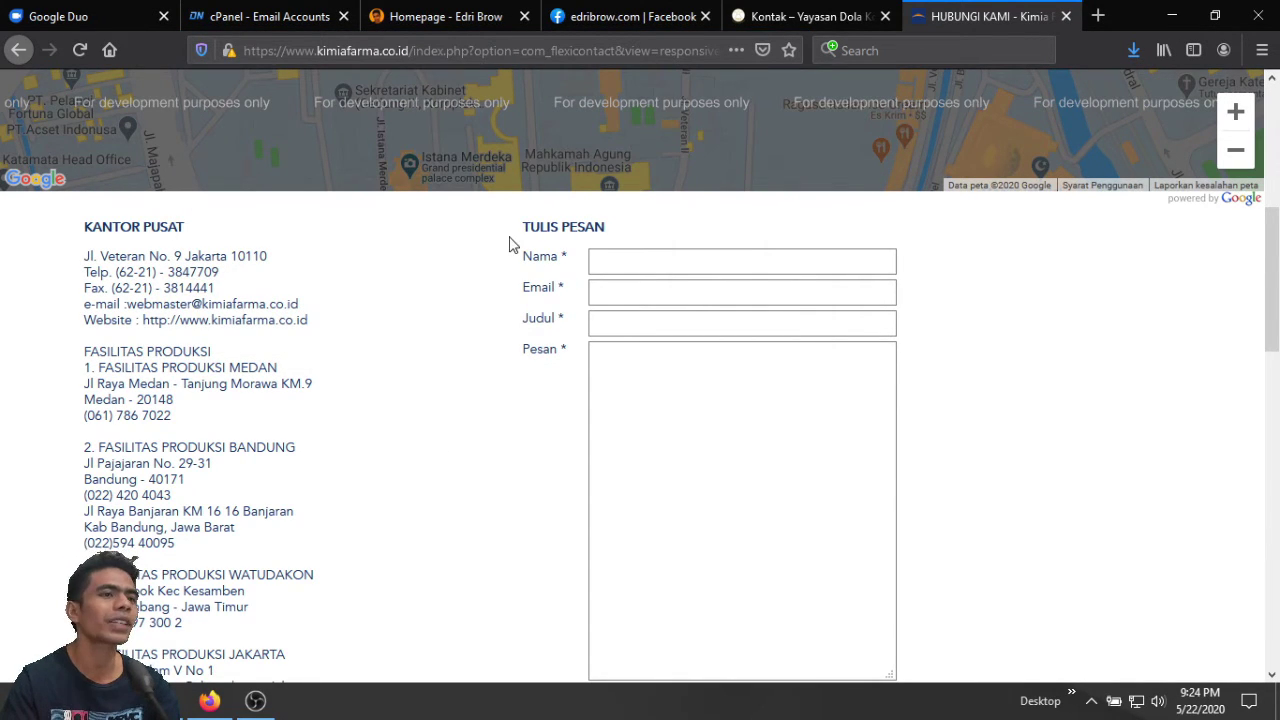
Switch to the cPanel email accounts page and open the form for creating a new email account.
left_click(262, 16)
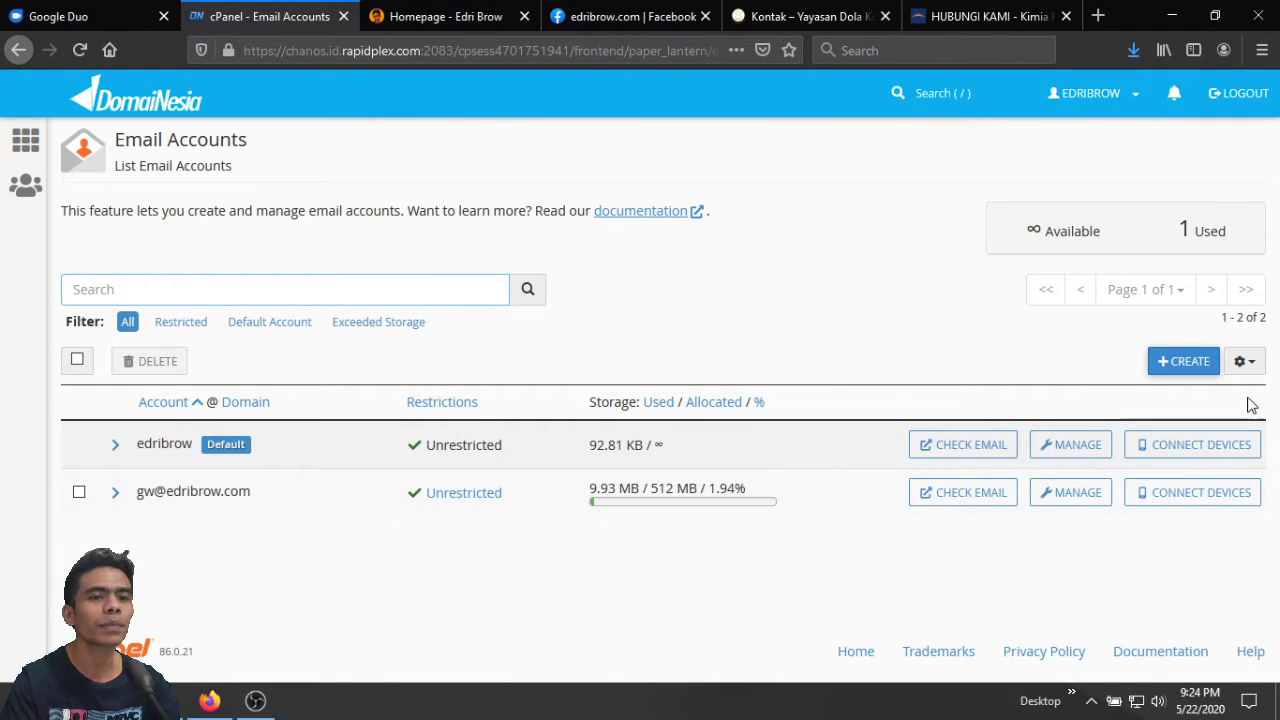
left_click(1194, 368)
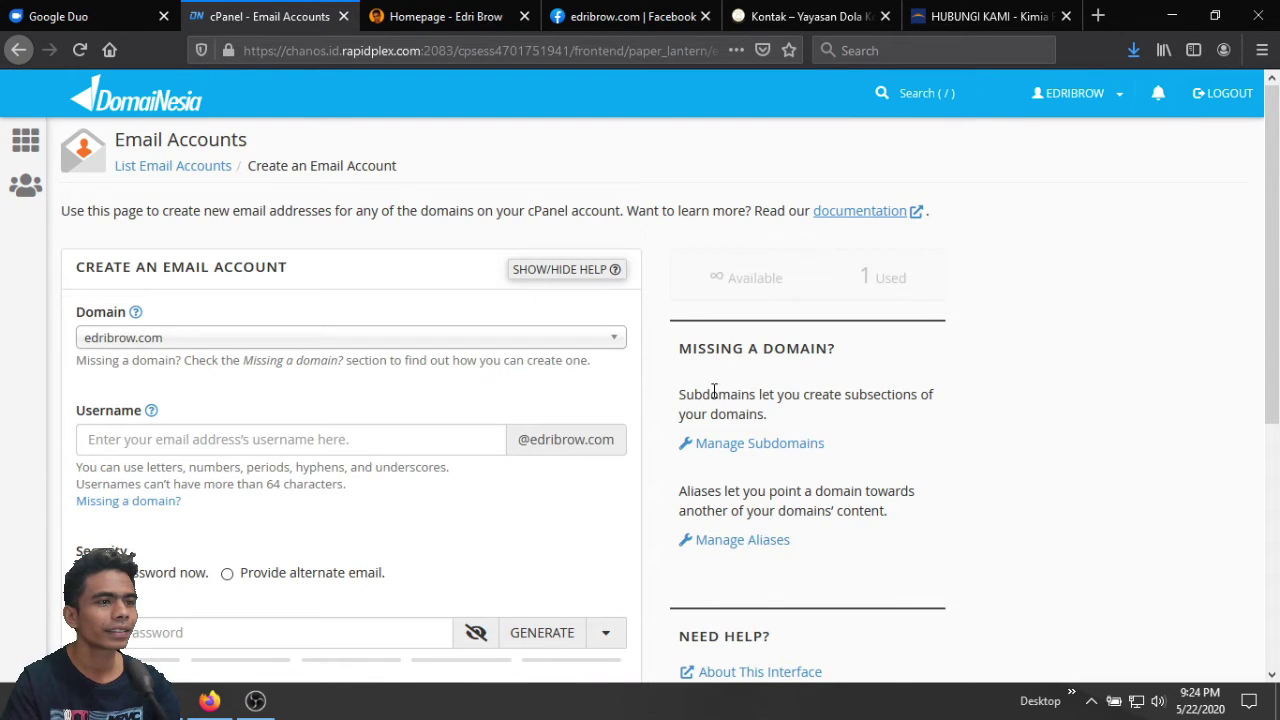
scroll(714, 390, "down", 2)
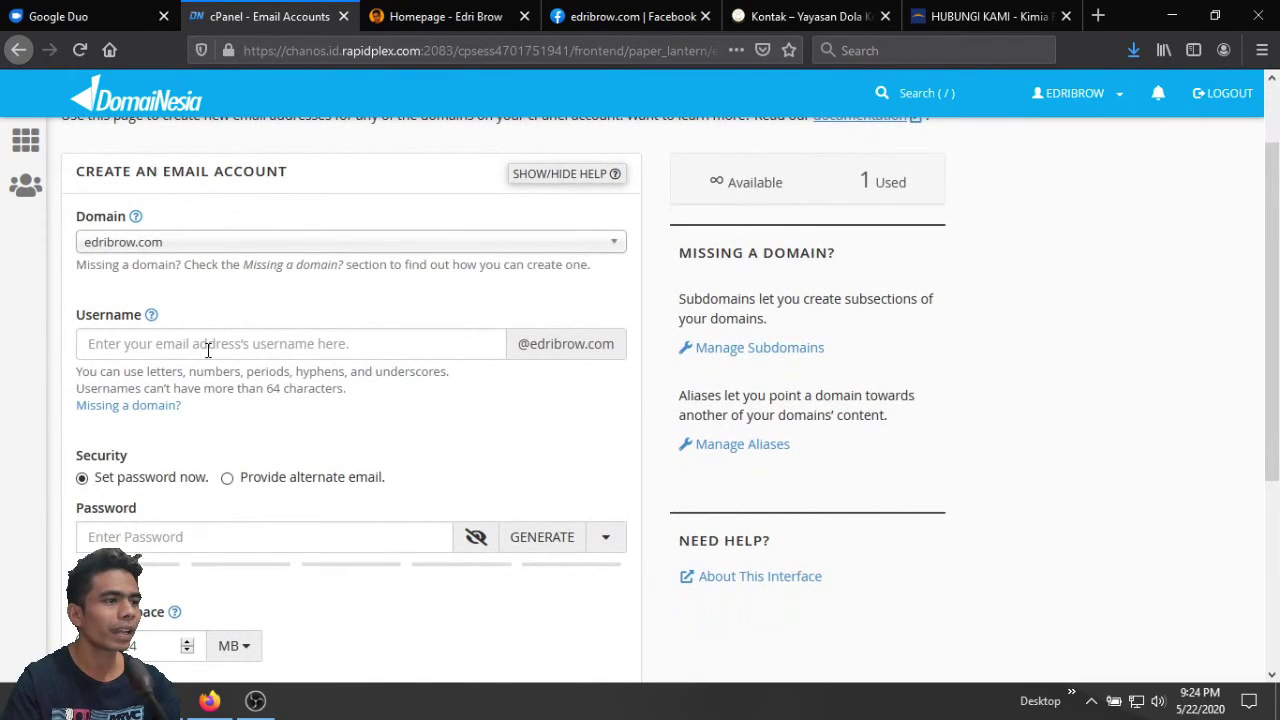
left_click(208, 345)
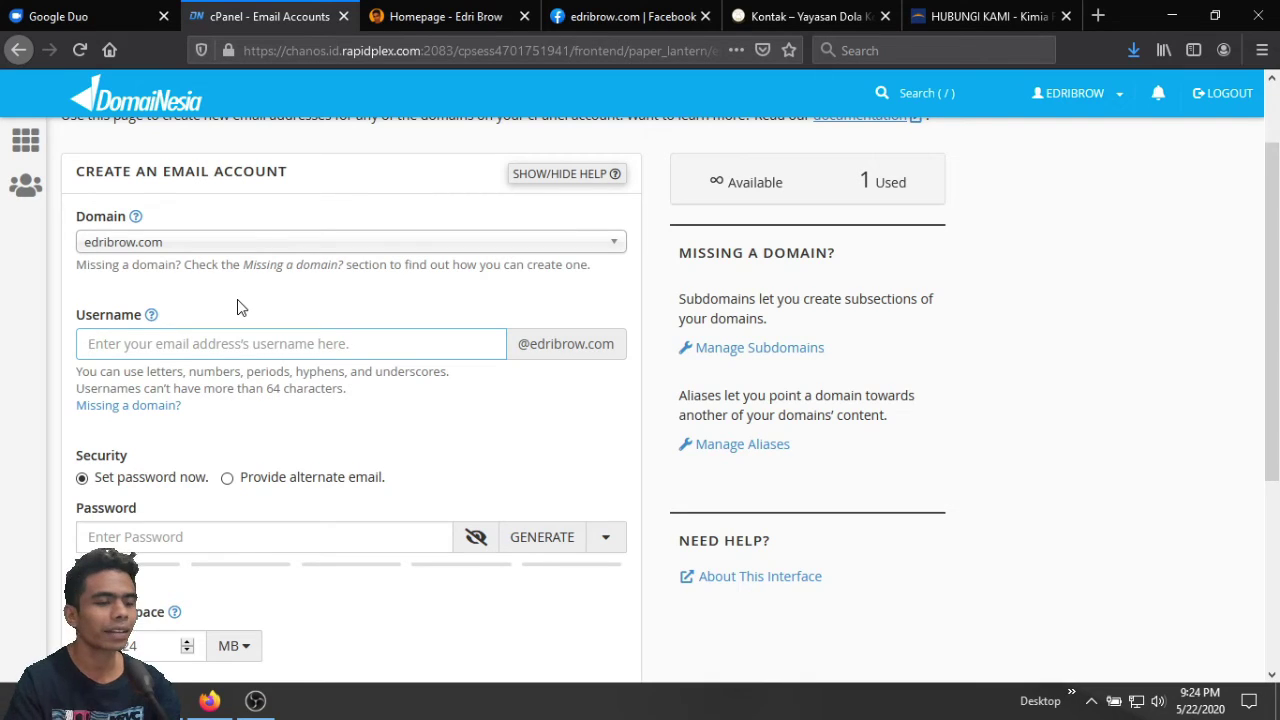
Try info, admin and sales in turn as example usernames for the new email account, clearing each one.
type("info")
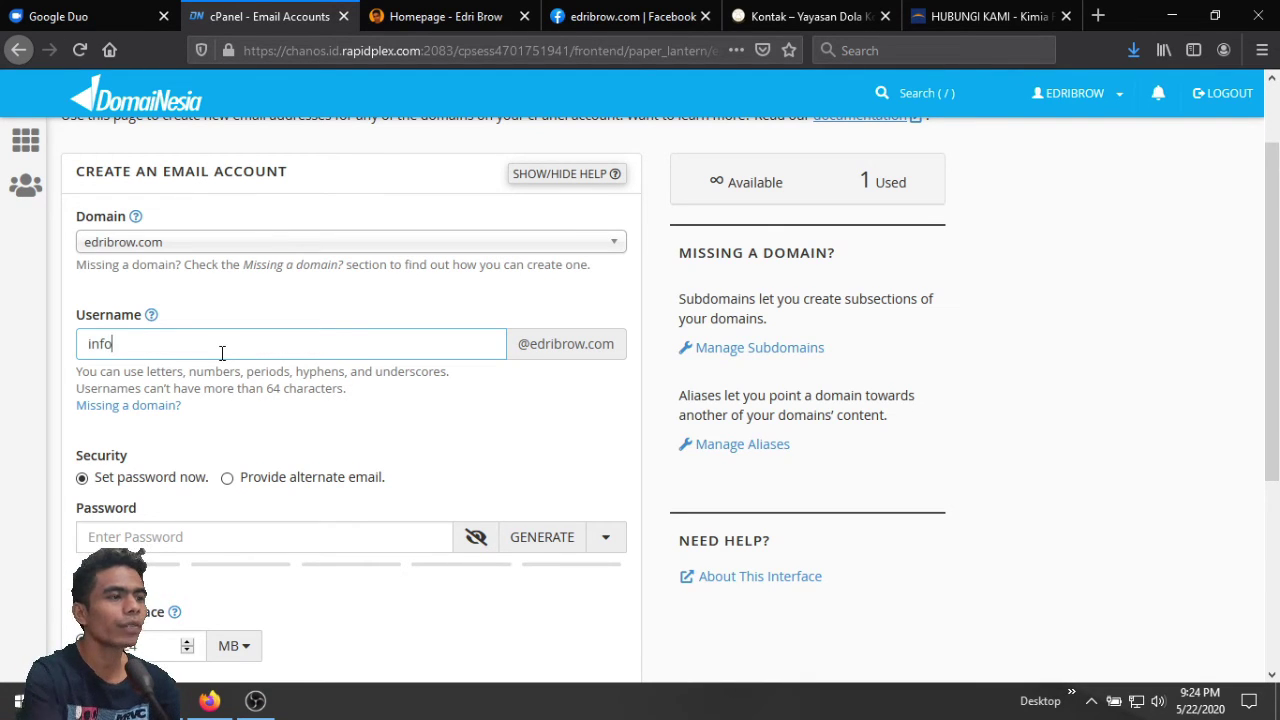
key("BackSpace")
key("BackSpace")
key("BackSpace")
type("admin")
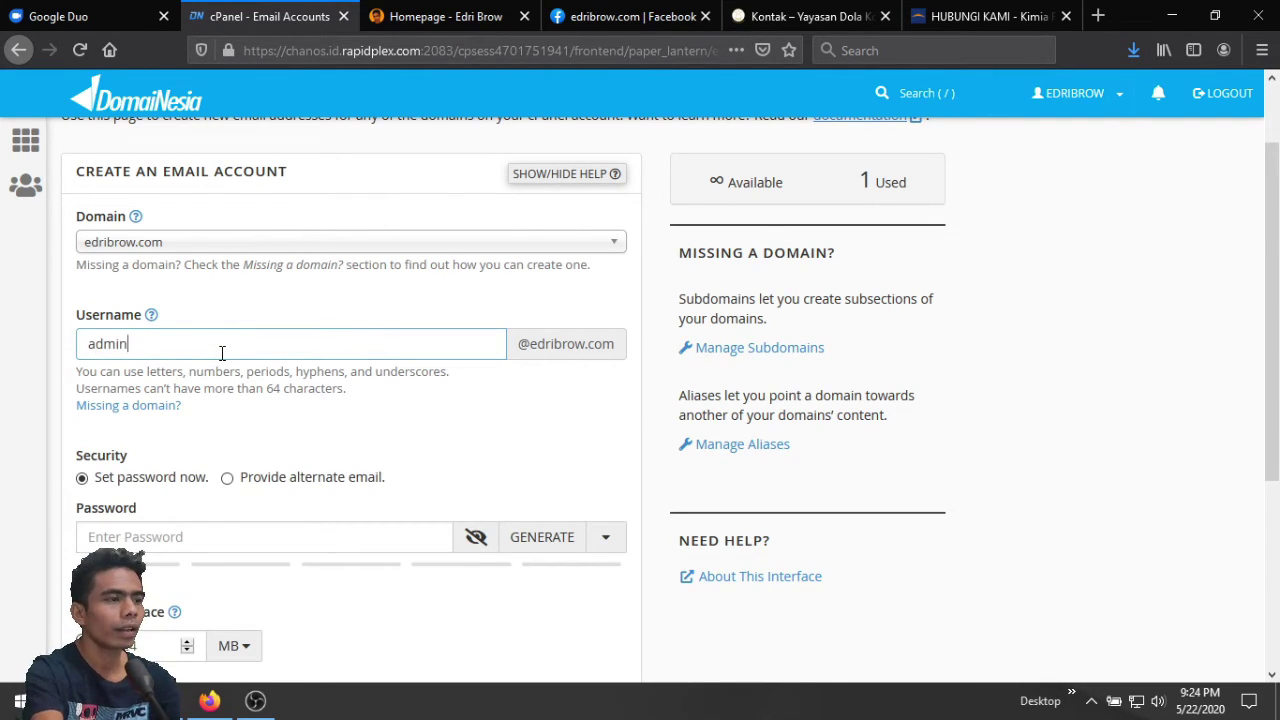
key("BackSpace")
key("BackSpace")
key("BackSpace")
key("BackSpace")
key("BackSpace")
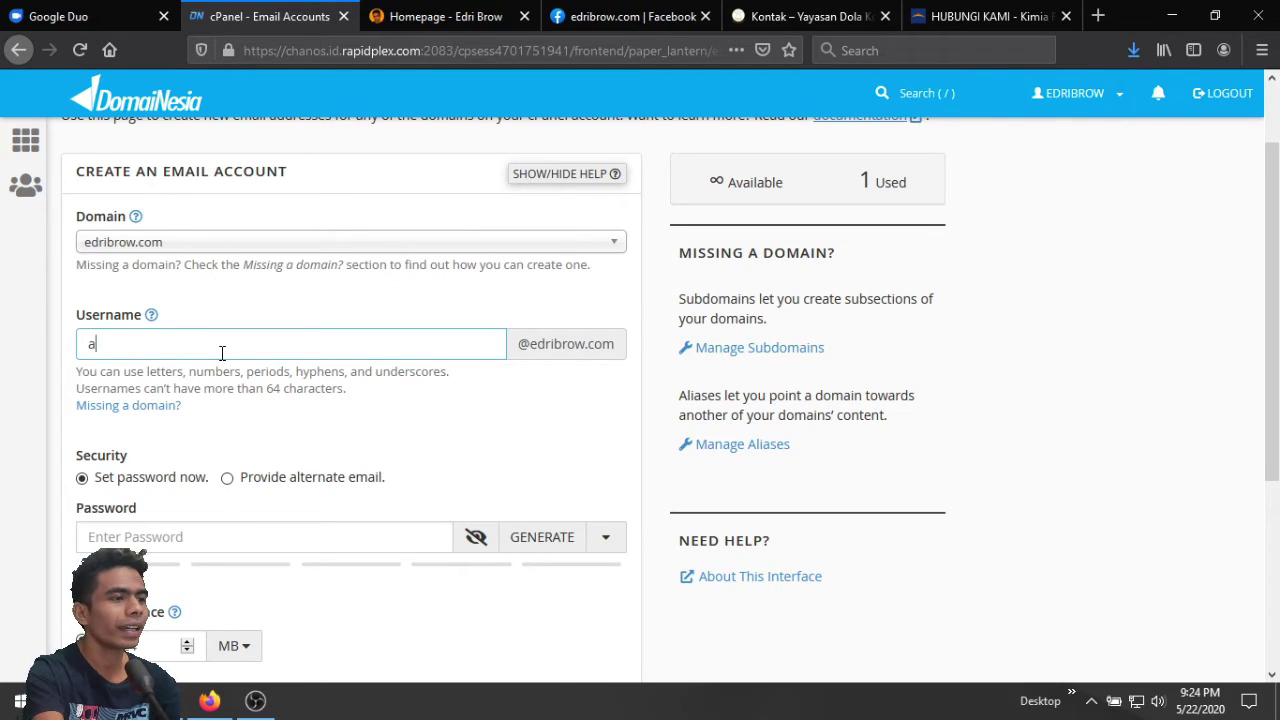
type("sales")
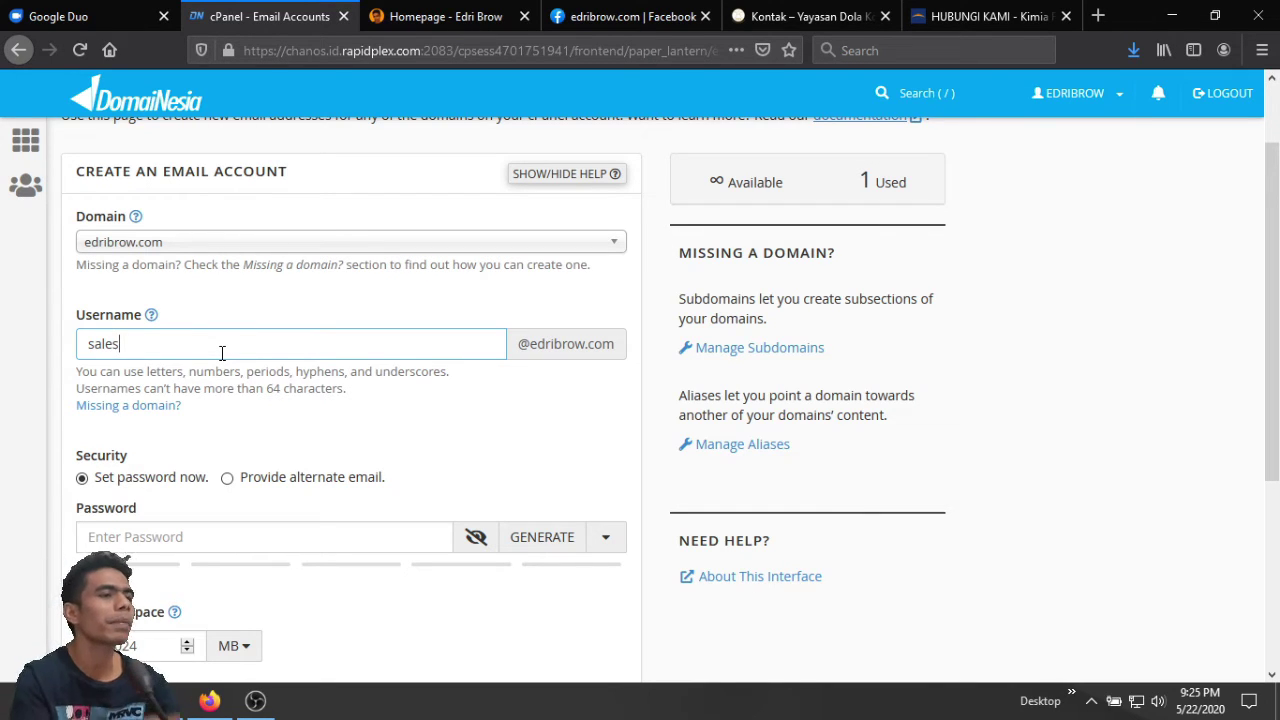
key("BackSpace")
key("BackSpace")
key("BackSpace")
key("BackSpace")
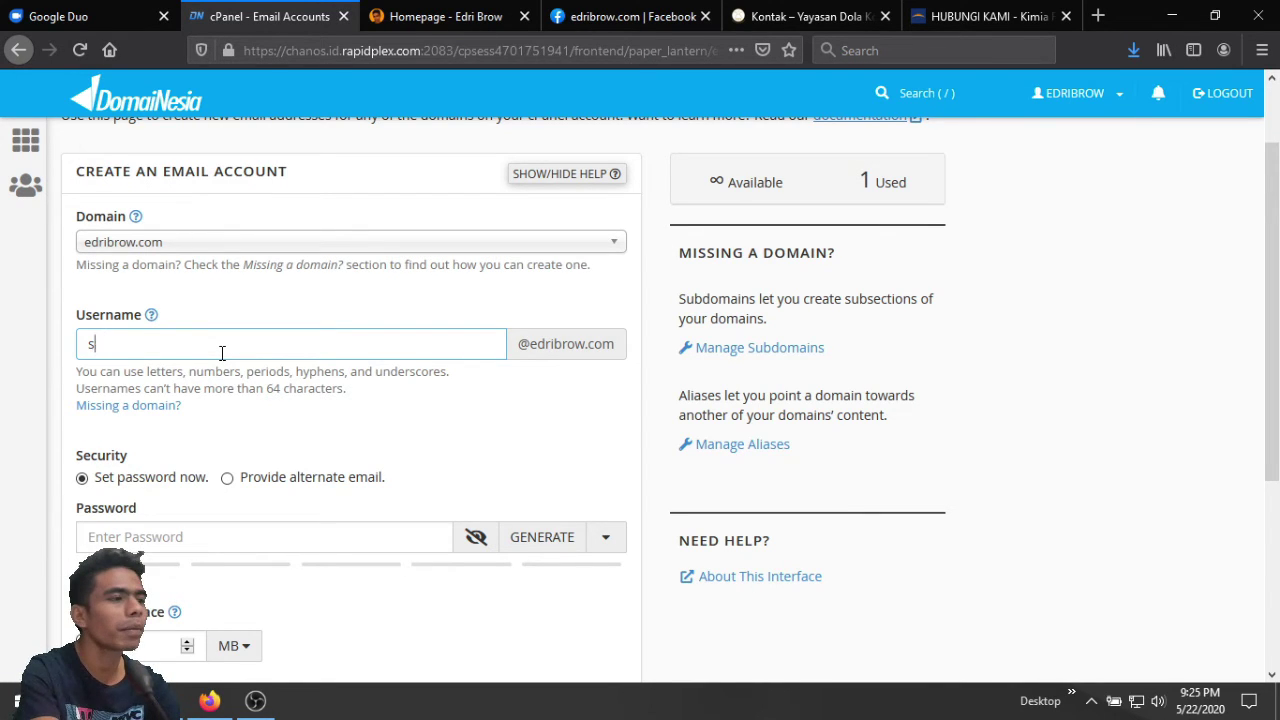
Set the new email account's username to info.
type("iinf")
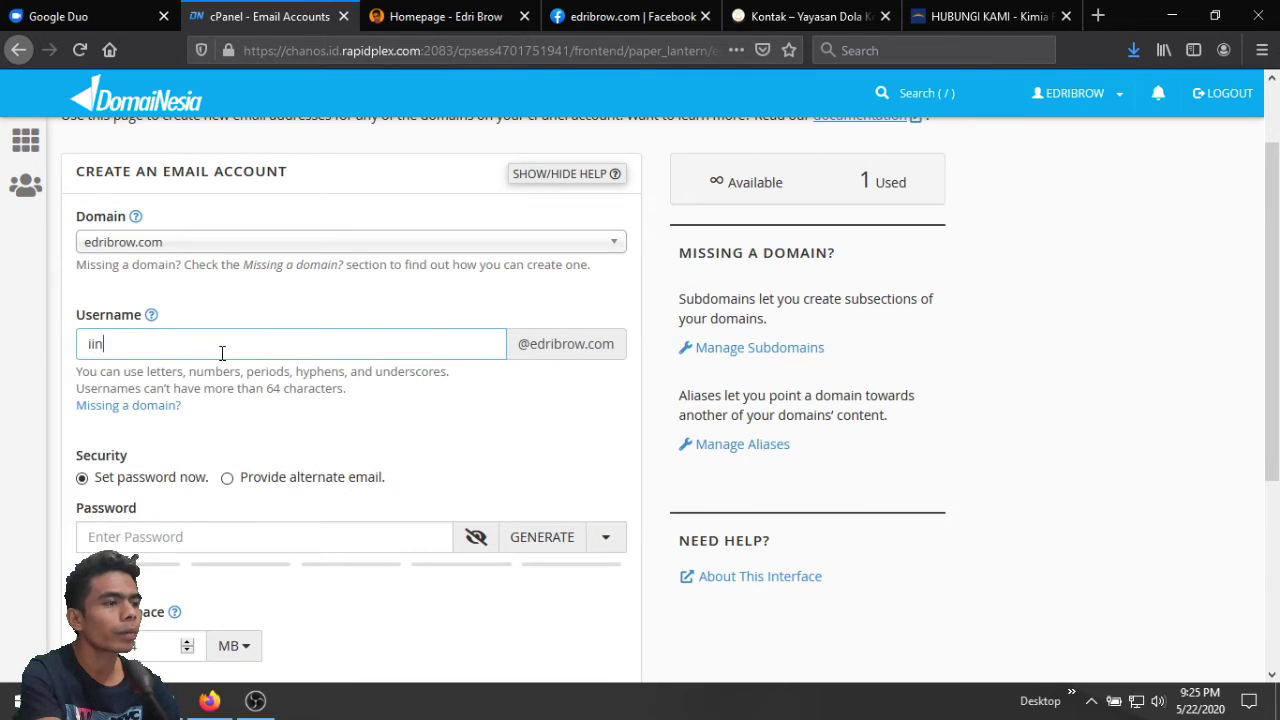
key("BackSpace")
key("BackSpace")
type("nfo")
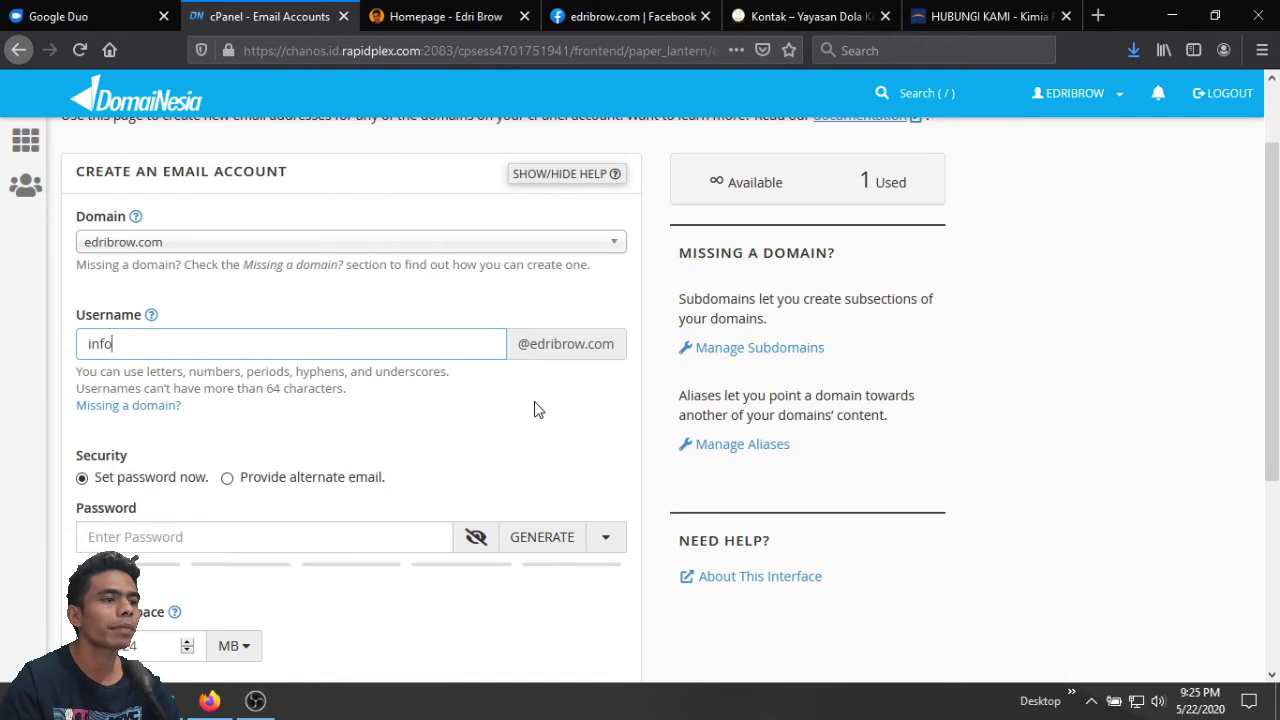
Fill the new email account's password field with a randomly generated password, regenerating it once.
scroll(535, 405, "down", 2)
left_click(252, 345)
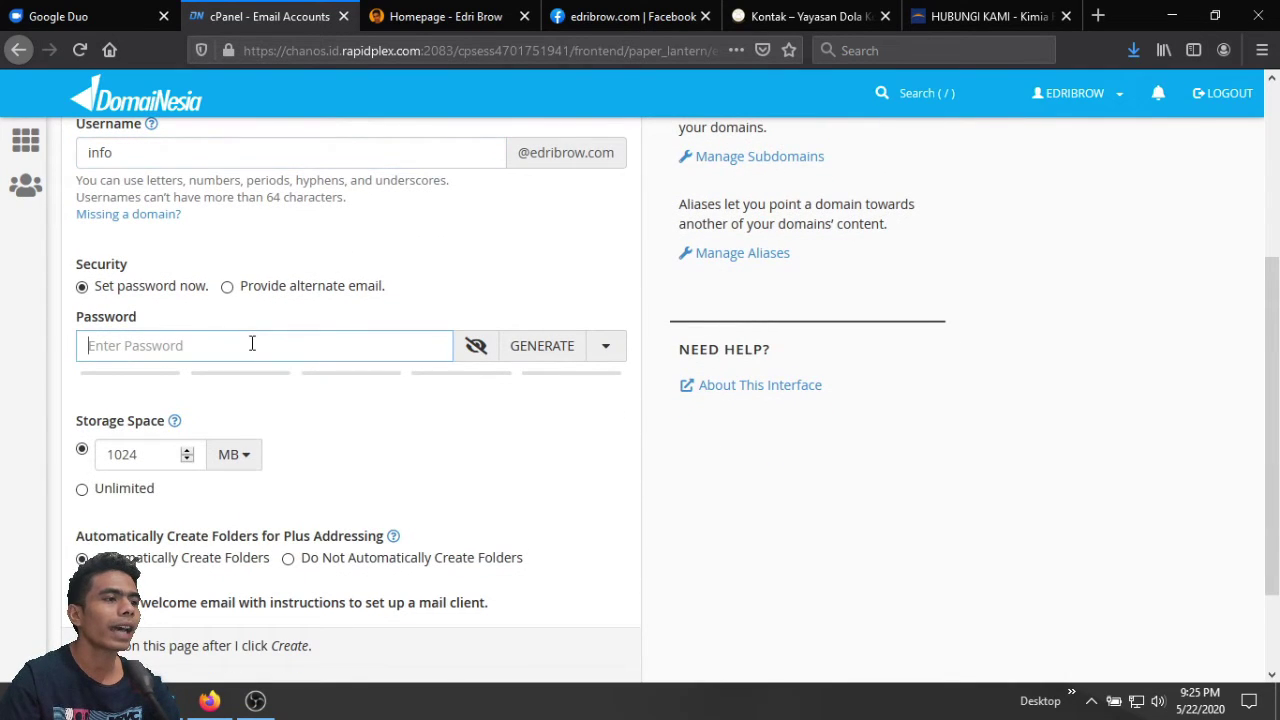
left_click(543, 437)
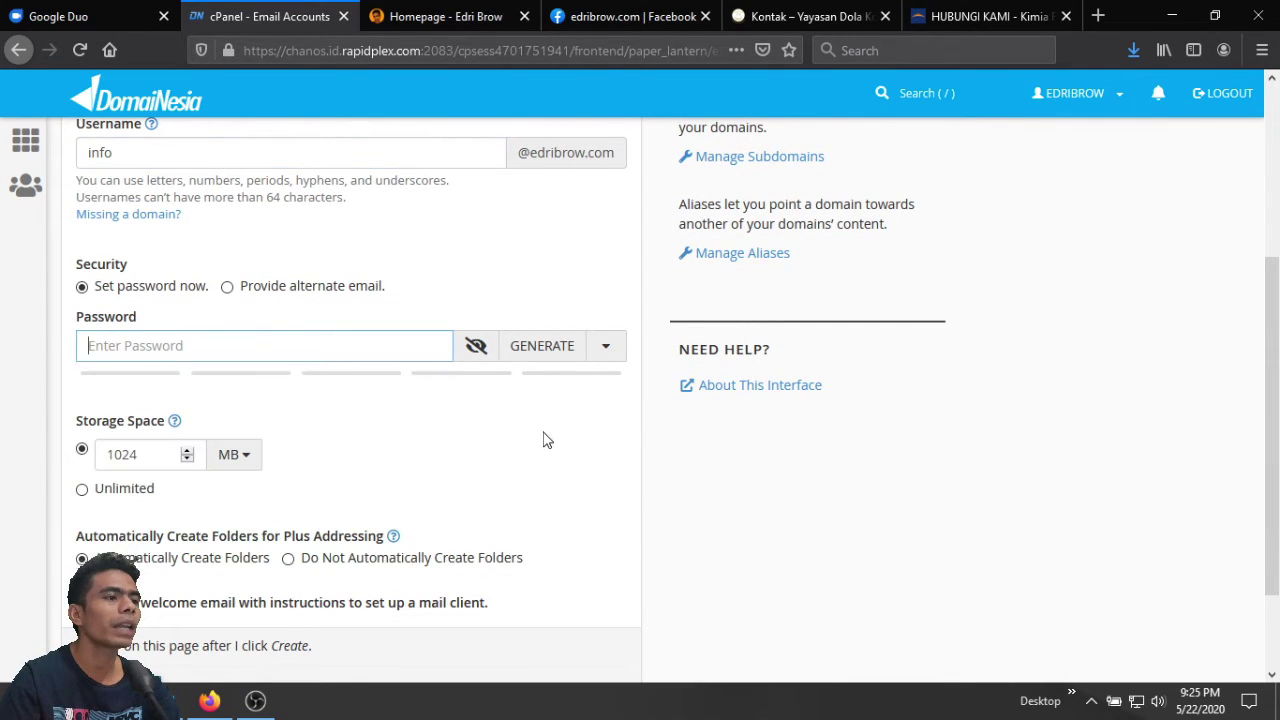
left_click(543, 362)
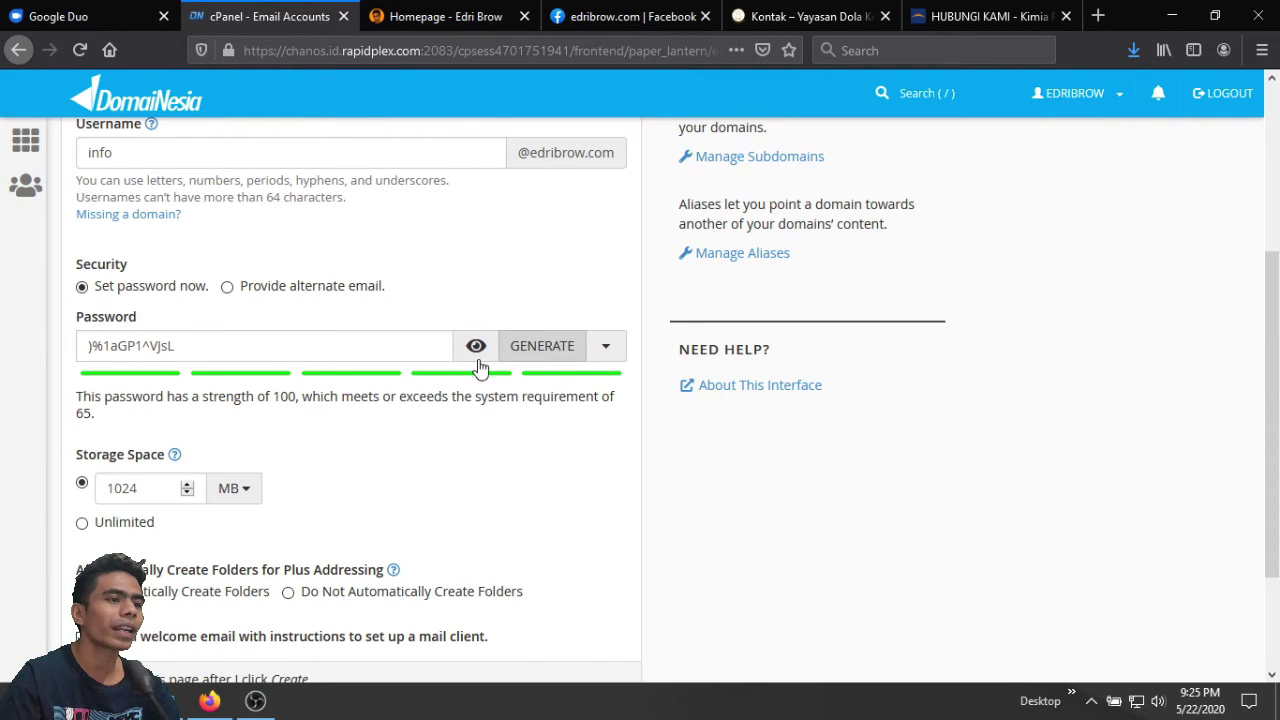
left_click(477, 356)
left_click(546, 347)
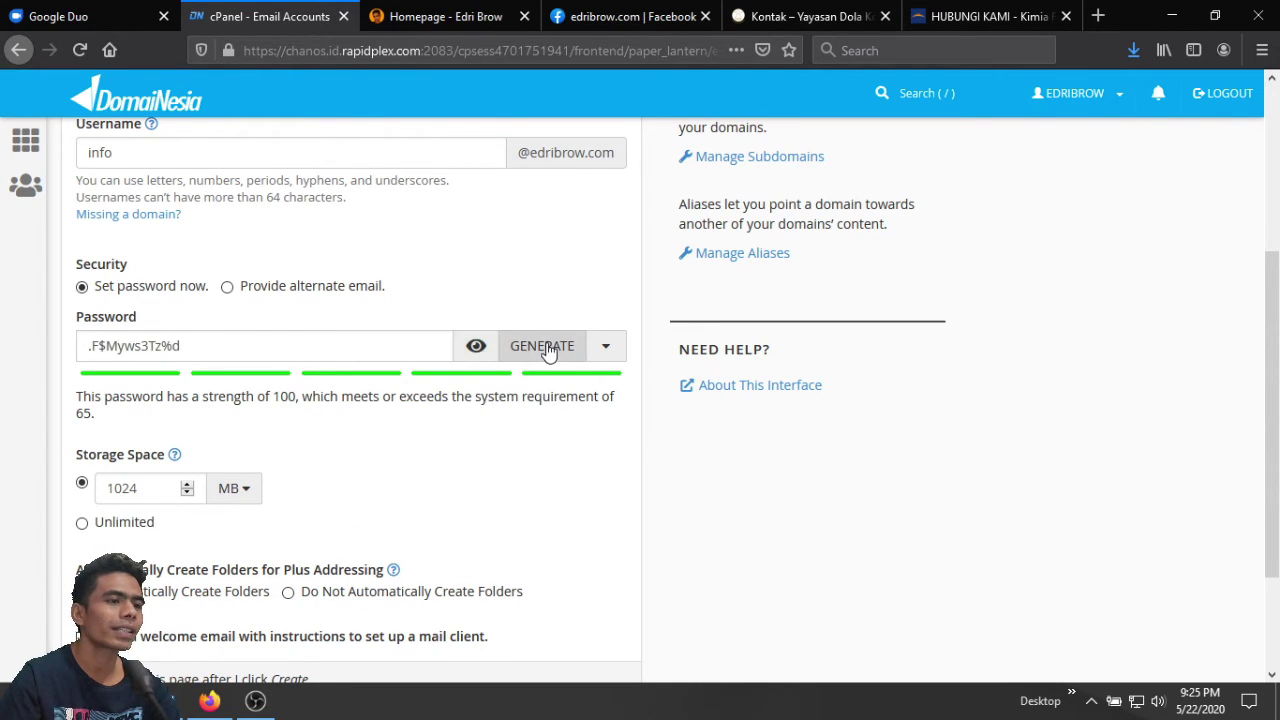
Set the new email account's storage space to a limit of 256 MB instead of unlimited.
scroll(491, 482, "down", 1)
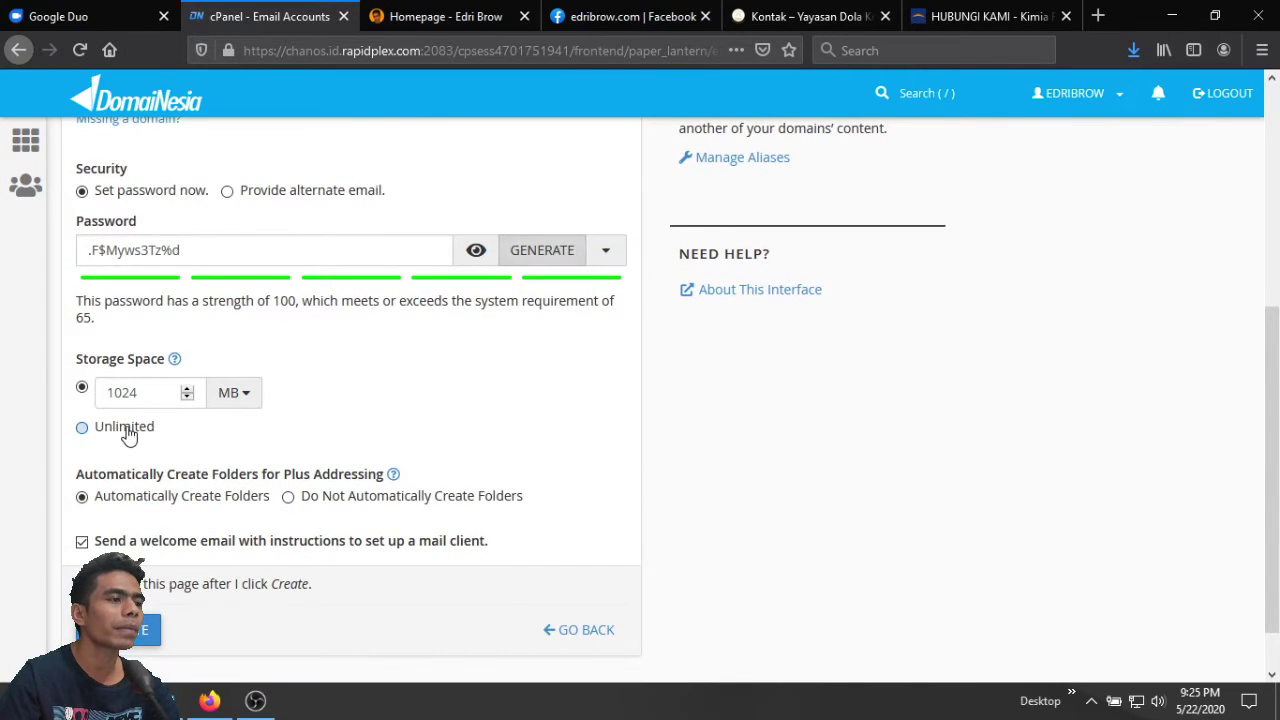
left_click(127, 432)
left_click(82, 389)
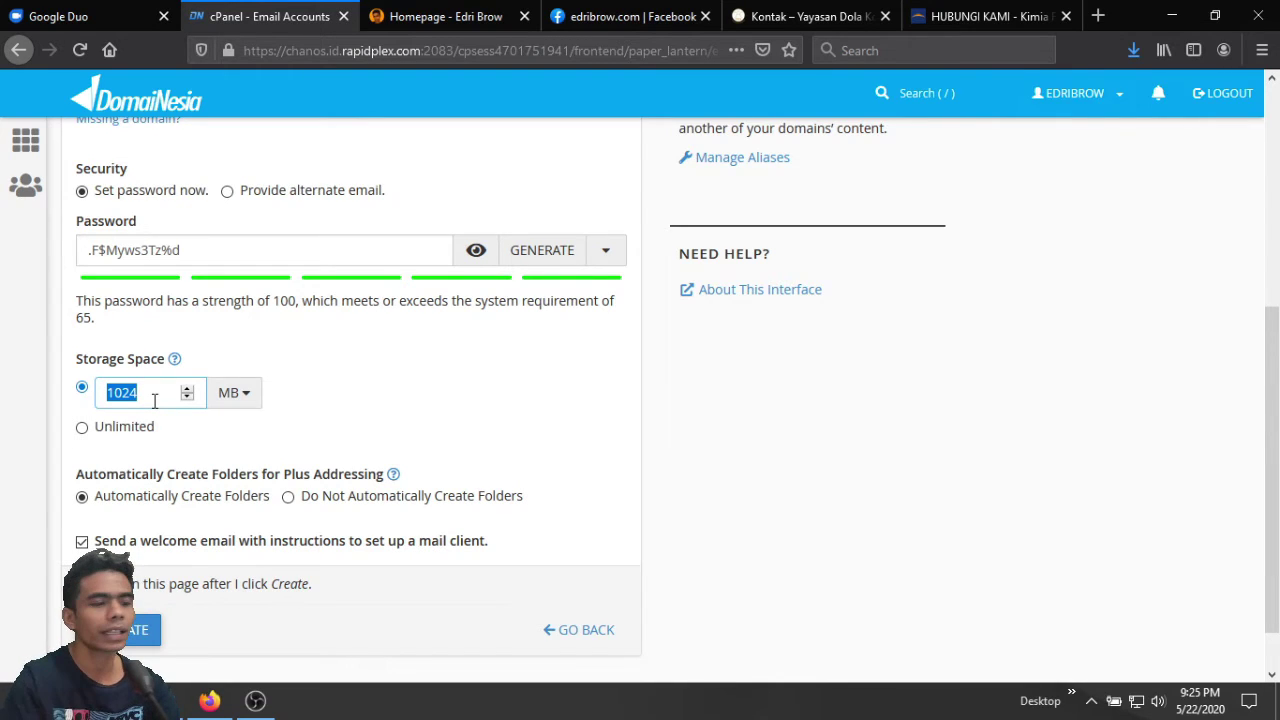
type("256")
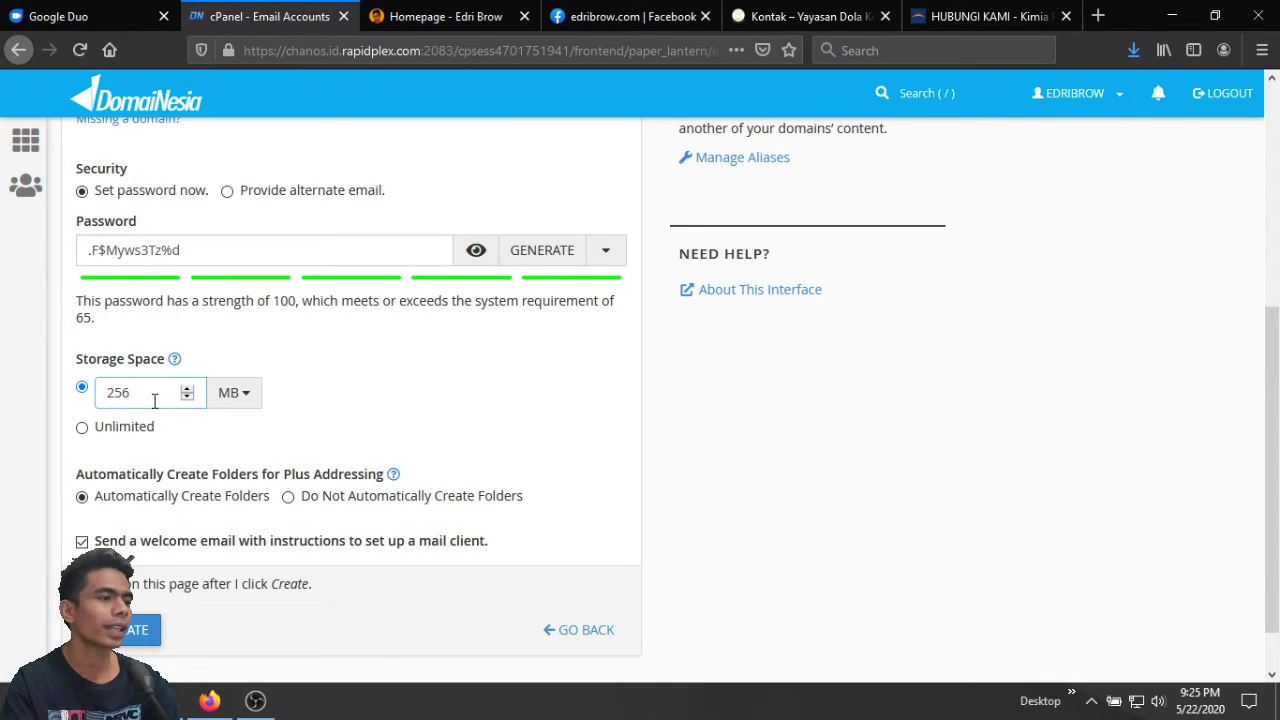
Create the info email account with the entered settings and show only that account in the Email Accounts list.
scroll(388, 420, "down", 1)
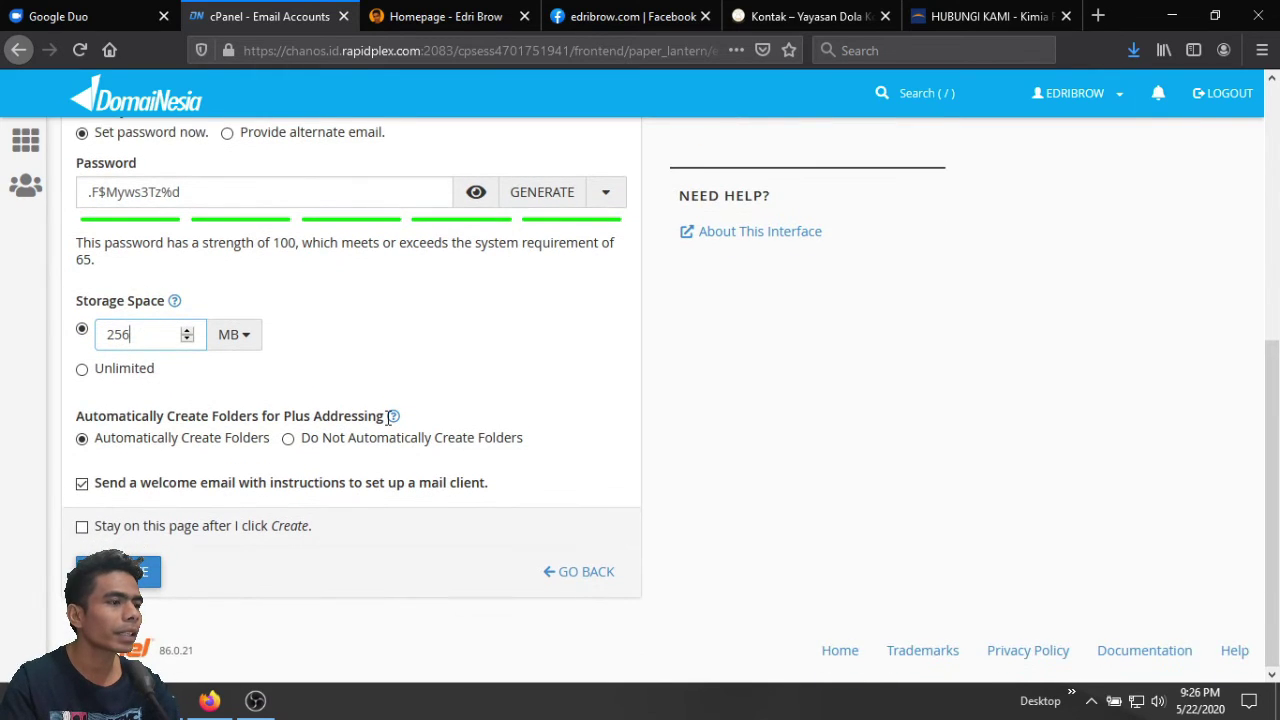
left_click(130, 571)
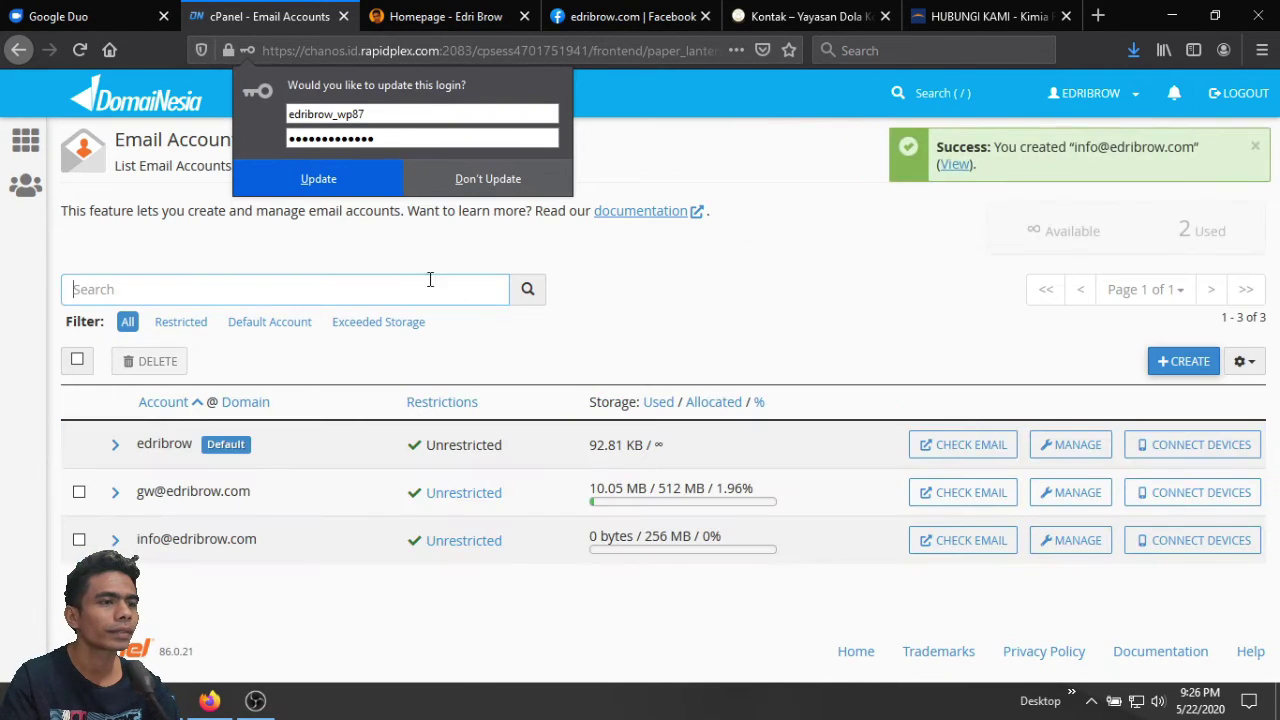
left_click(956, 166)
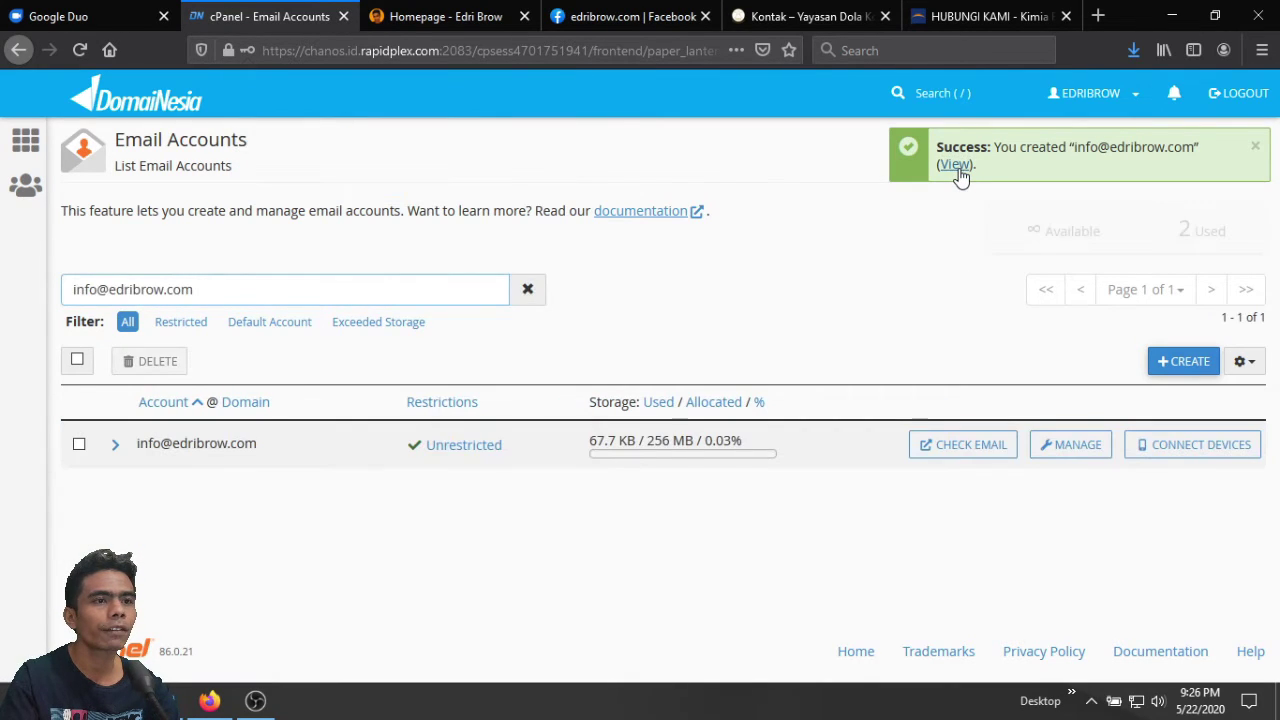
Open the info account's inbox in Roundcube webmail and read the message with its email configuration settings.
left_click(961, 458)
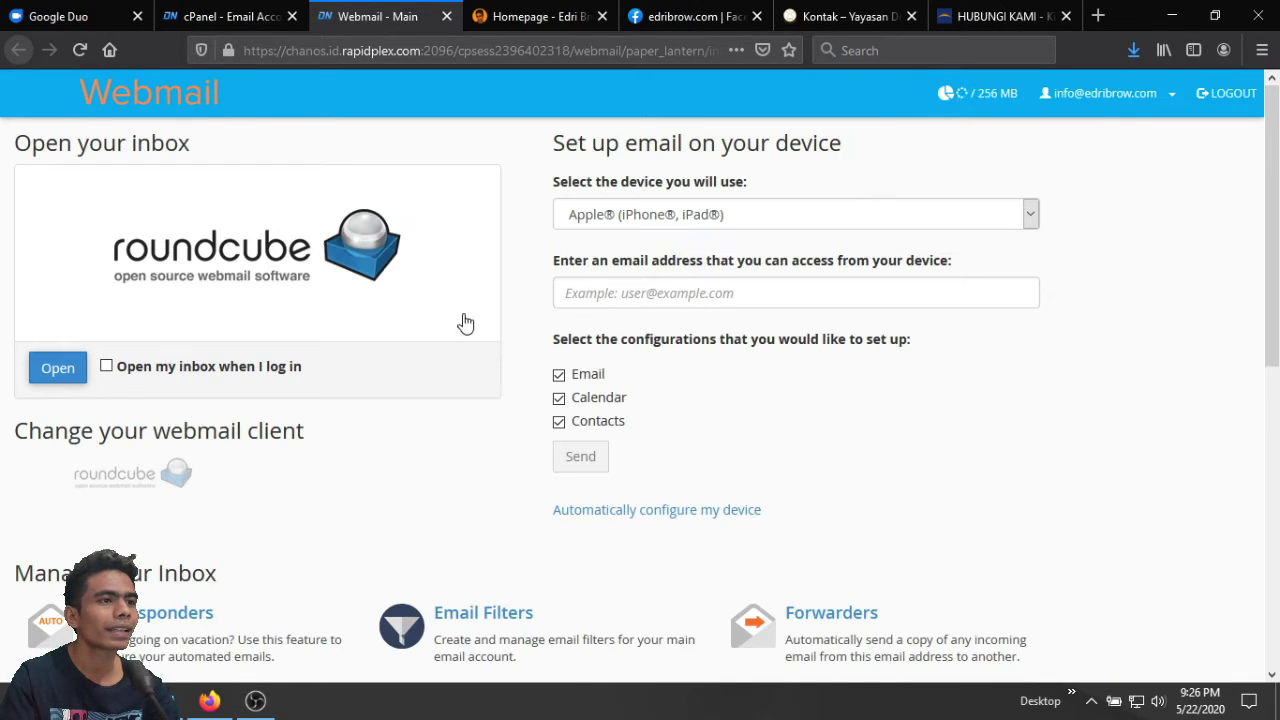
left_click(57, 369)
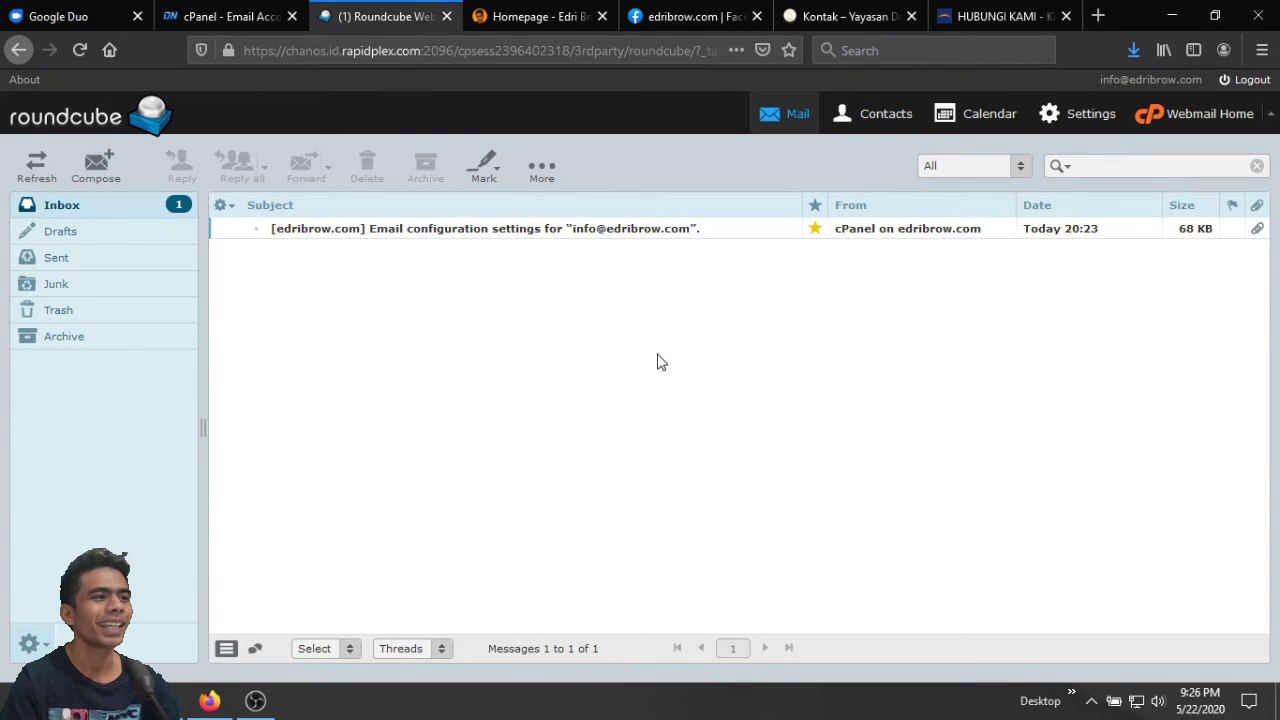
left_click(618, 232)
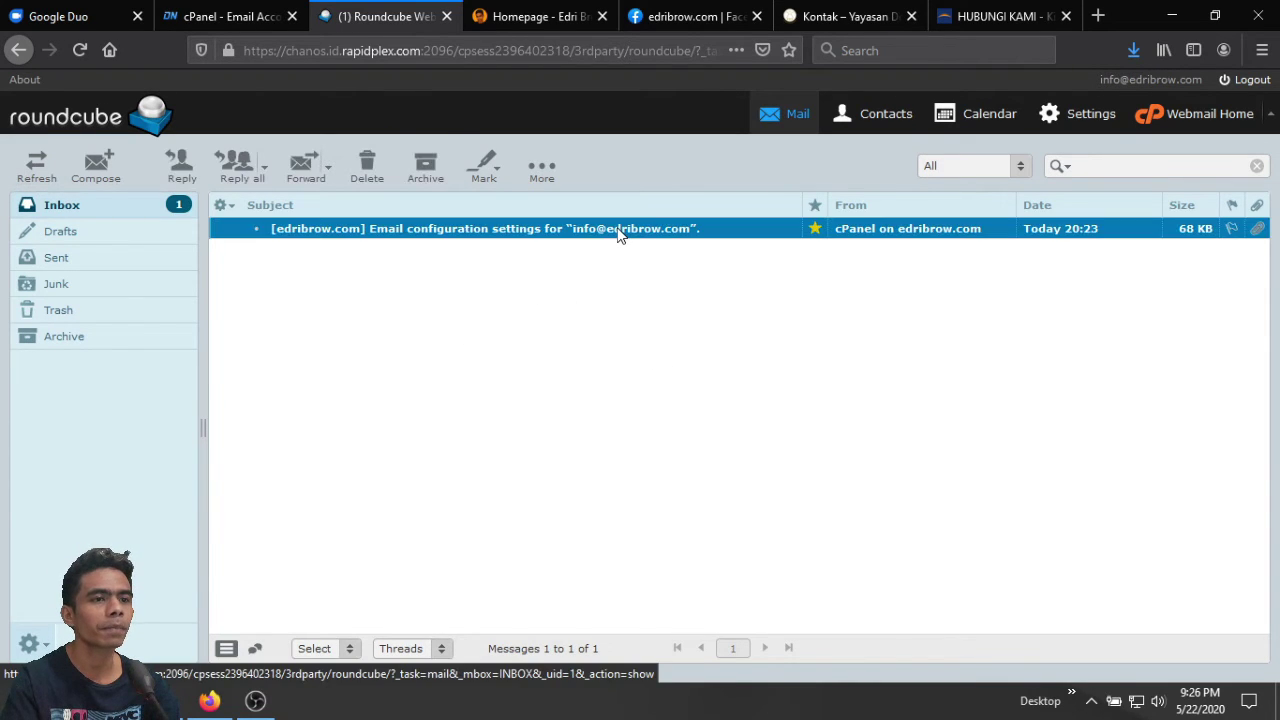
double_click(618, 232)
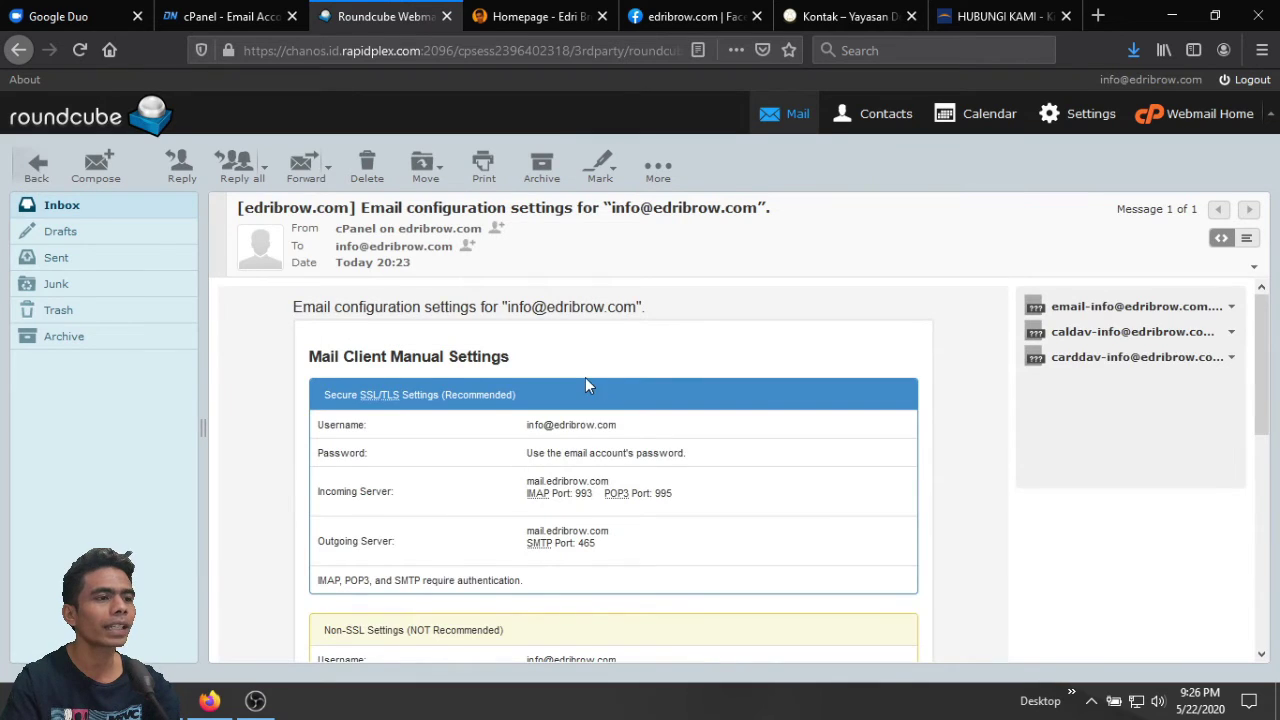
scroll(550, 383, "down", 1)
scroll(514, 457, "up", 1)
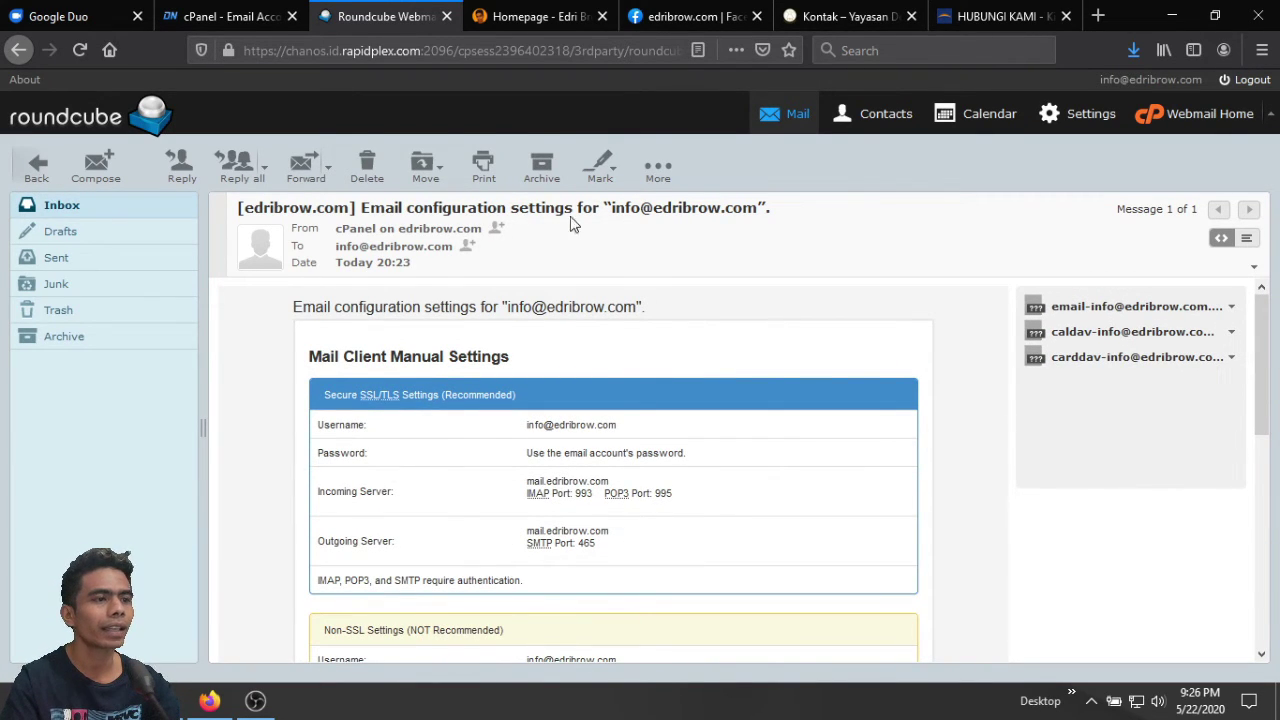
scroll(781, 427, "down", 1)
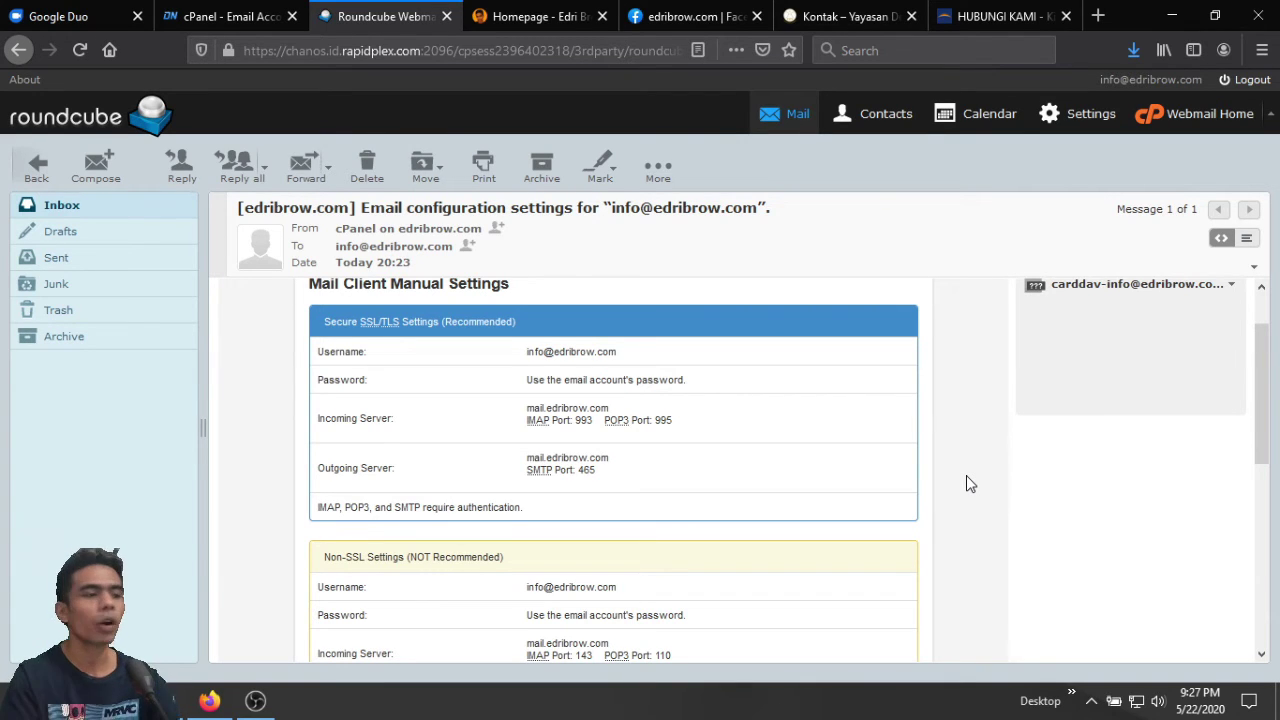
Switch to Outlook to view the inbox of the domain's gw mail account and return to Firefox.
left_click(163, 700)
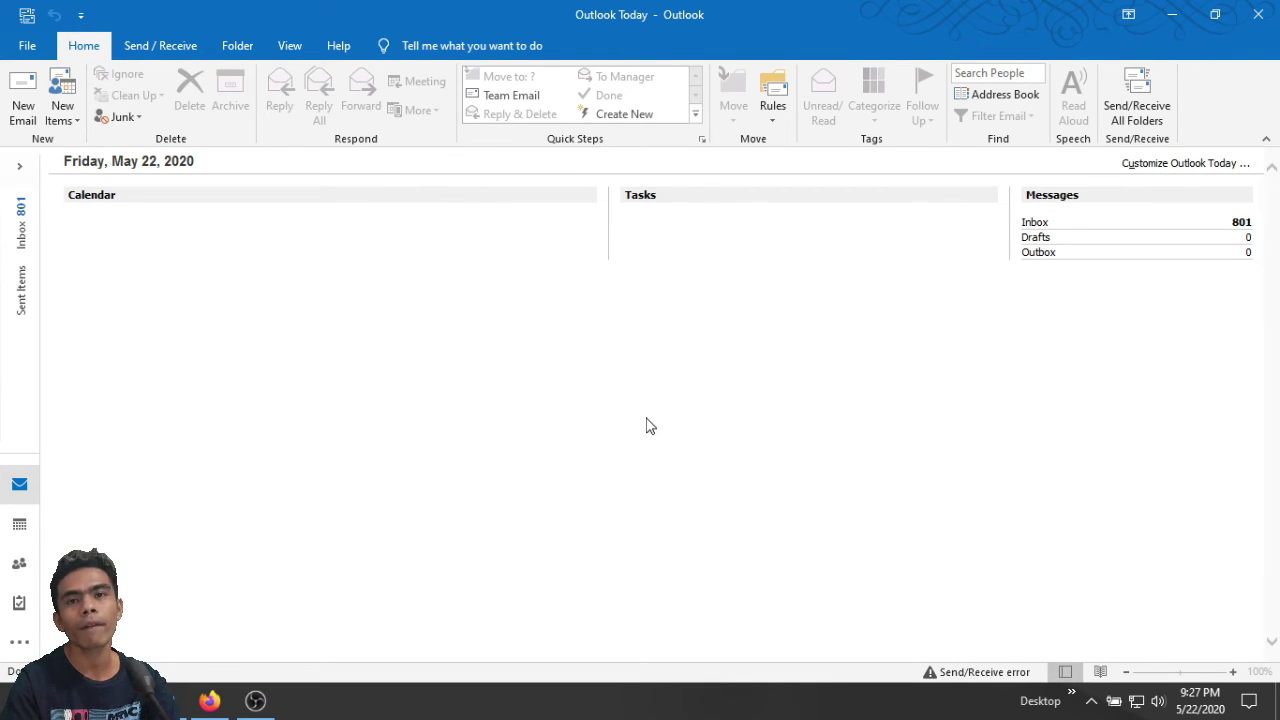
left_click(24, 237)
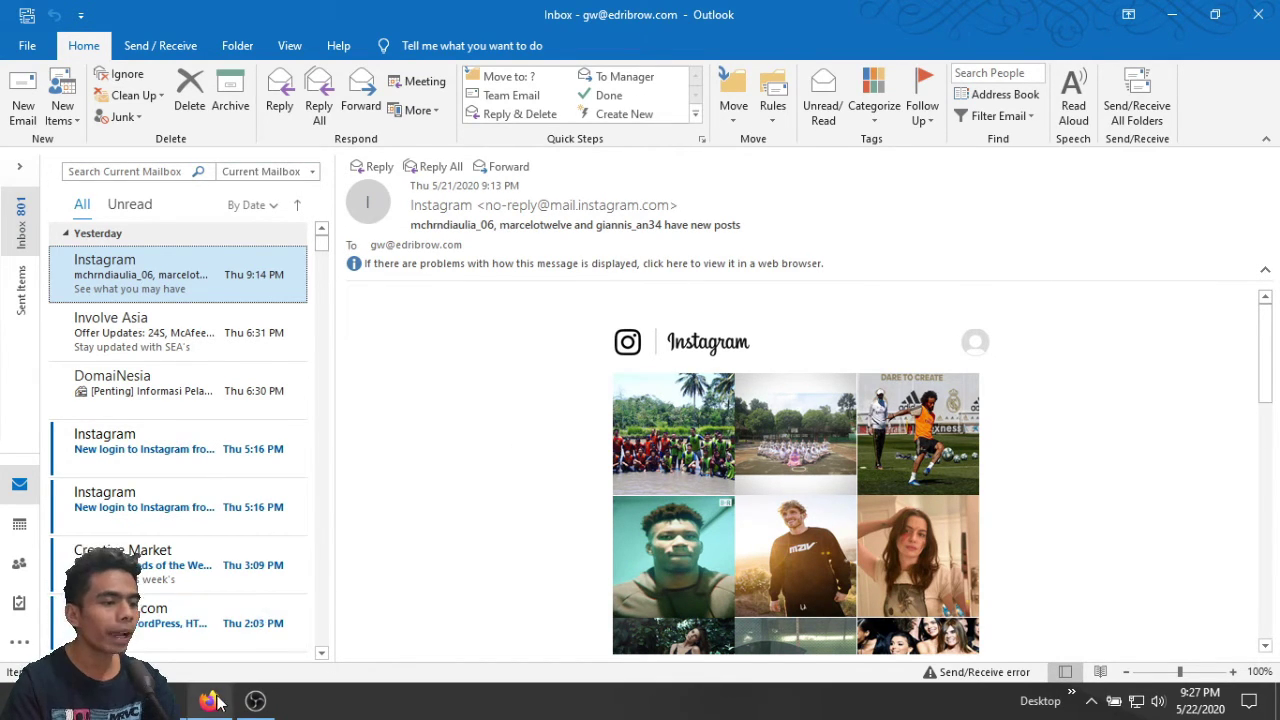
key("alt+Tab")
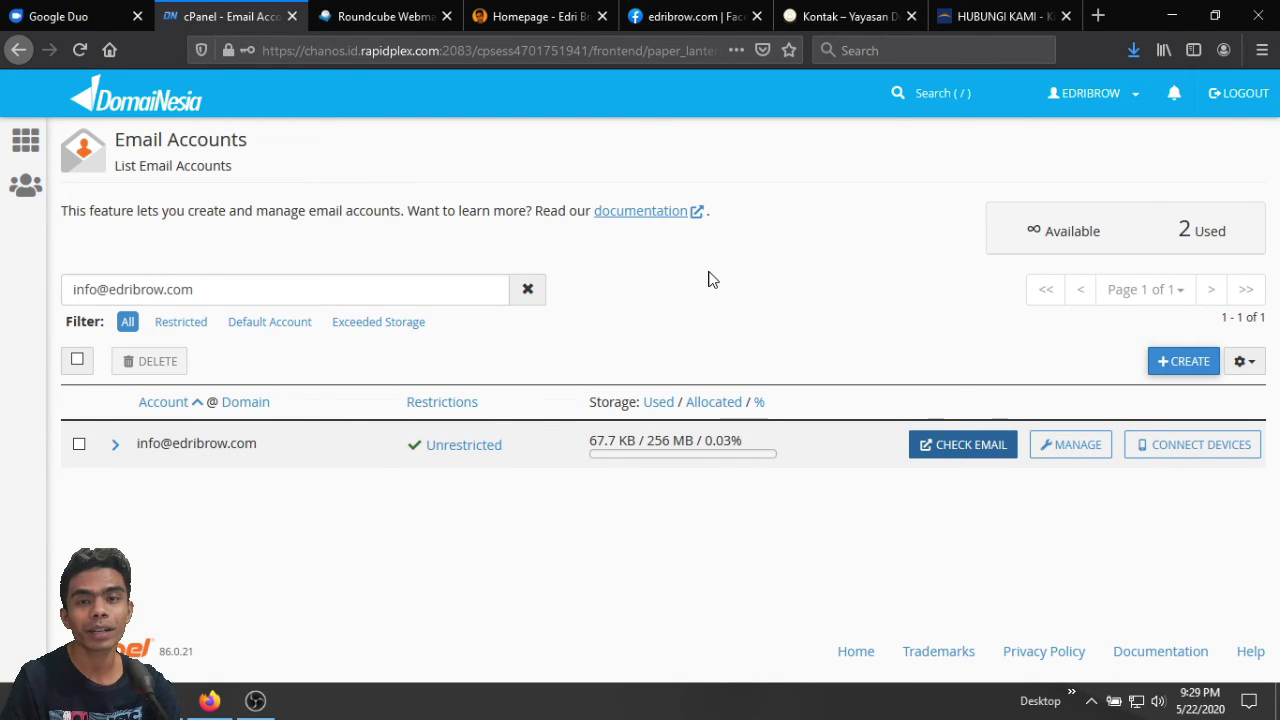
Go back to the cPanel main page and reopen the unfiltered Email Accounts list.
key("alt+Left")
scroll(240, 369, "down", 5)
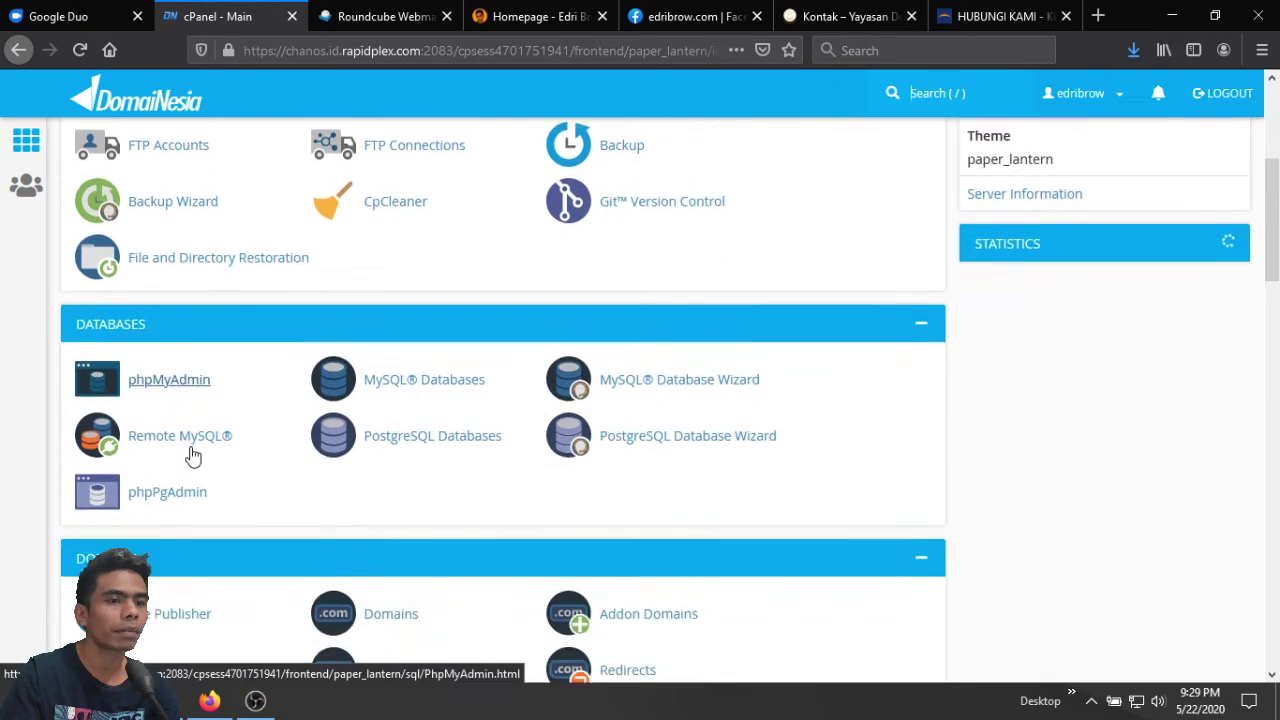
scroll(190, 456, "down", 6)
left_click(177, 241)
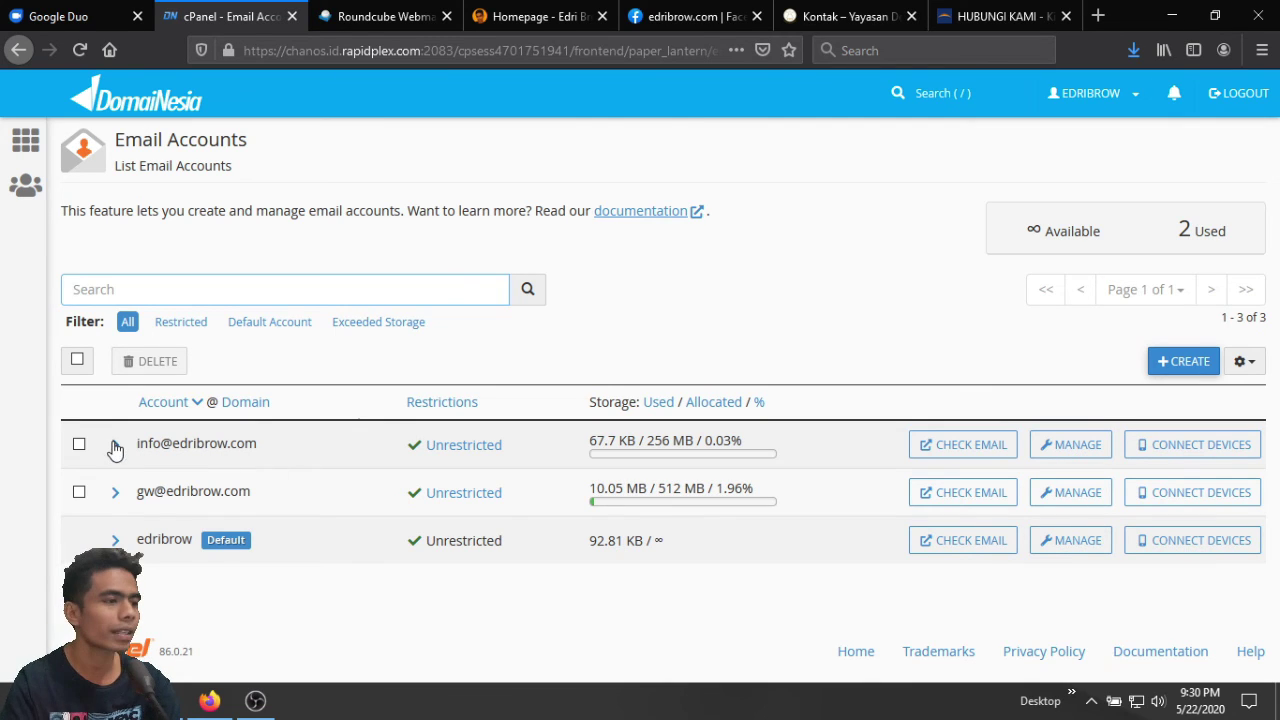
Permanently delete the info email account from the Email Accounts list.
left_click(79, 444)
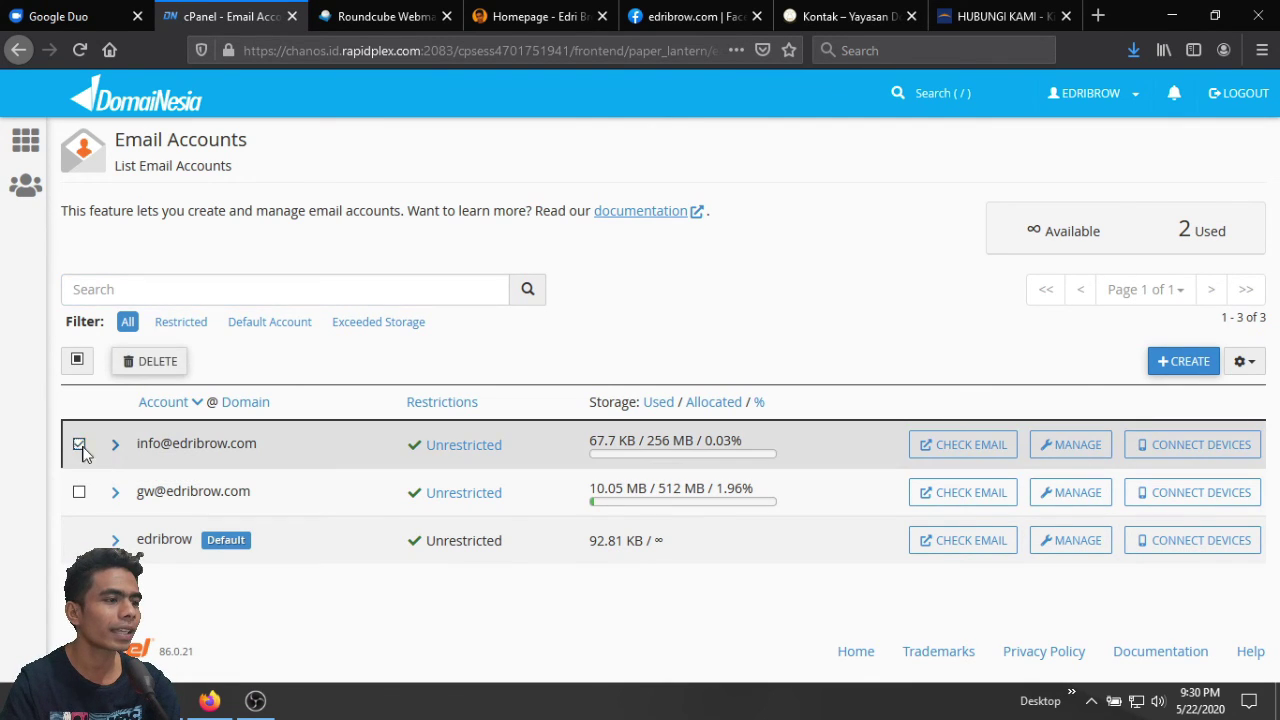
left_click(147, 364)
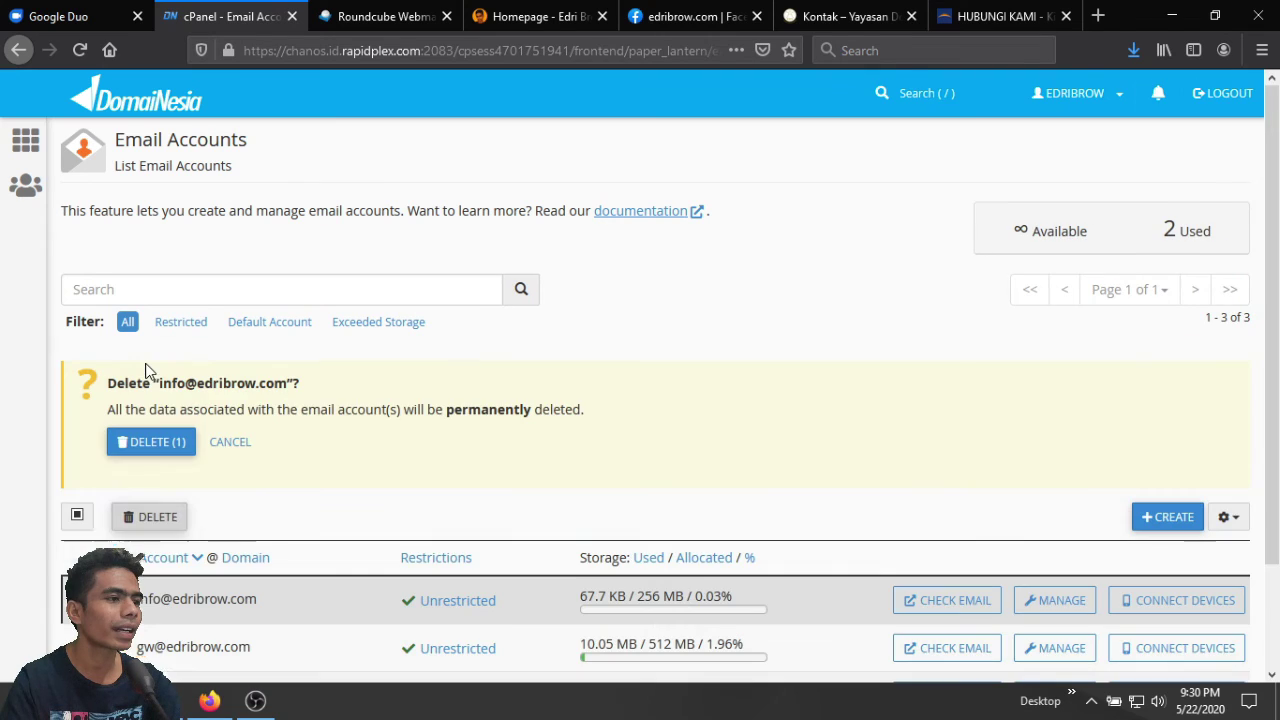
left_click(163, 447)
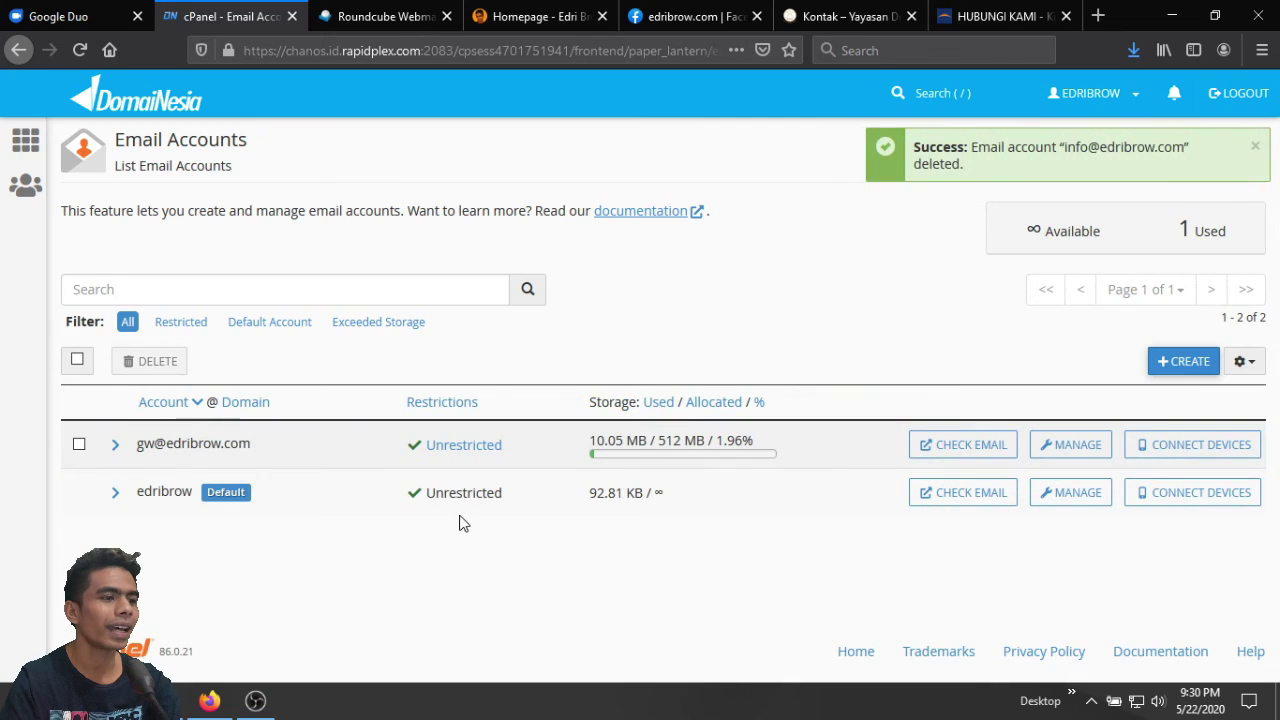